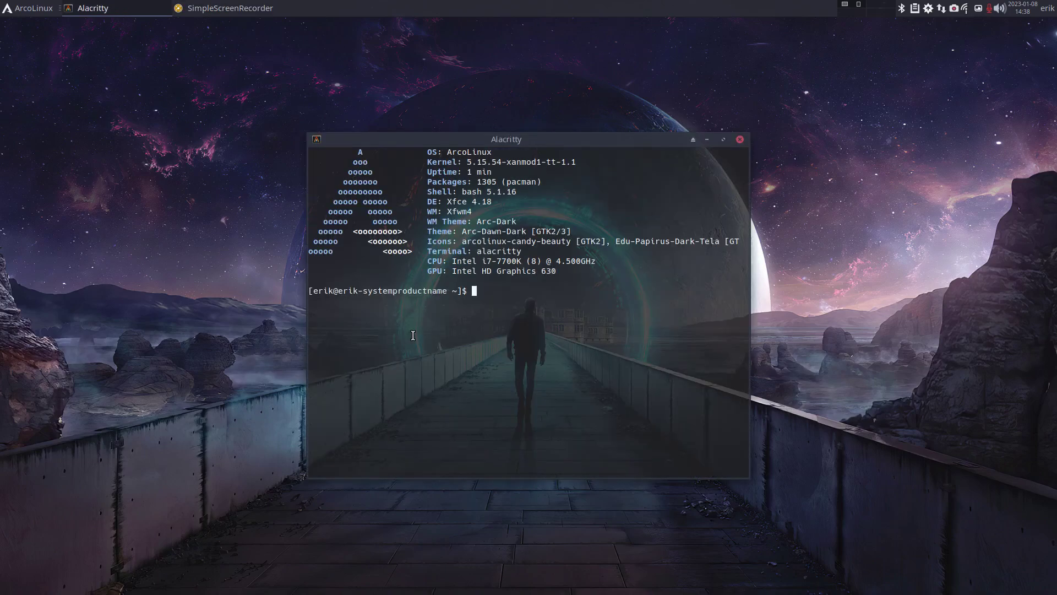
Step: Show the ISO release details (v23.02.01) with the iso command, then close Alacritty
text(iso)
key(Return)
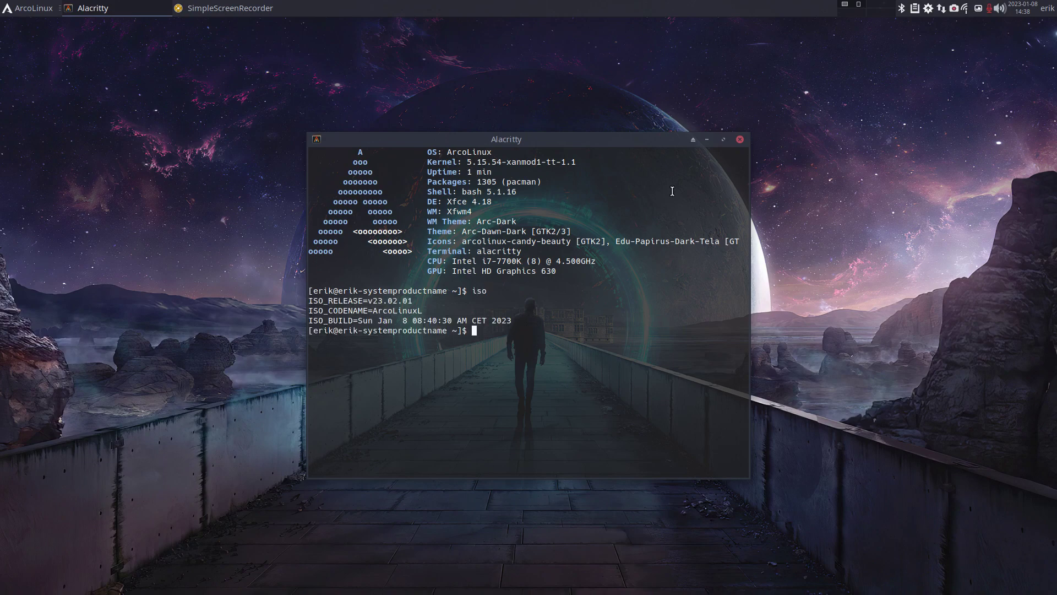
click(741, 139)
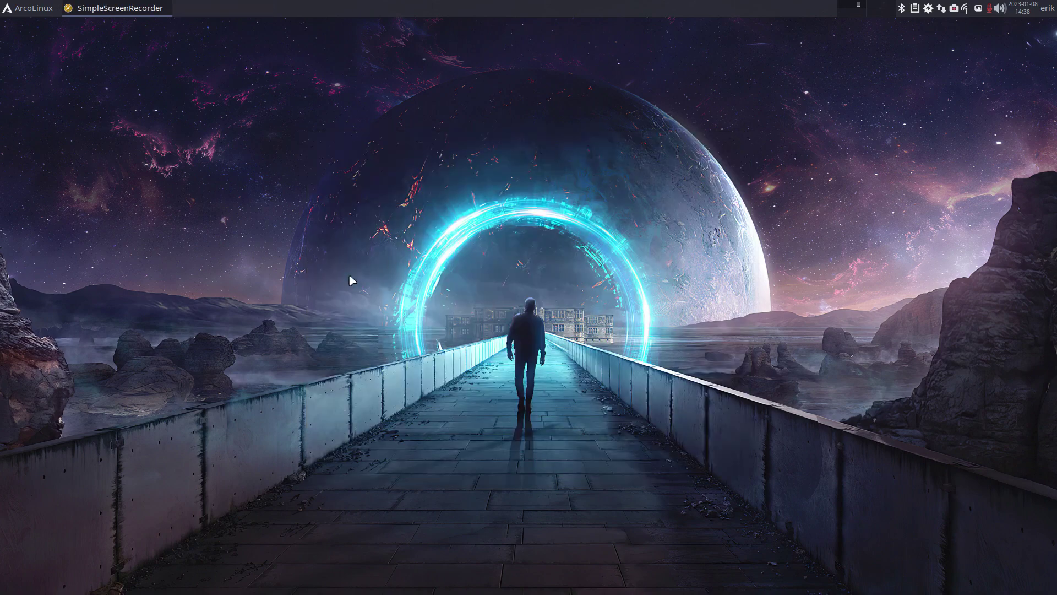
Step: Search the web for 'youtube arcolinux kvantum' in a new browser window
key(super+w)
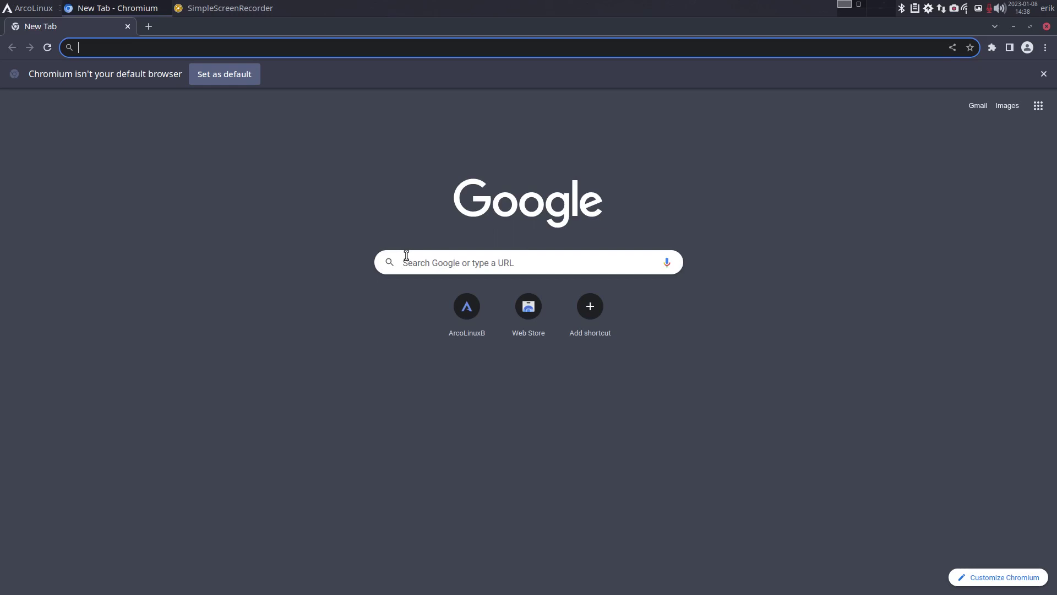
text(youtueb)
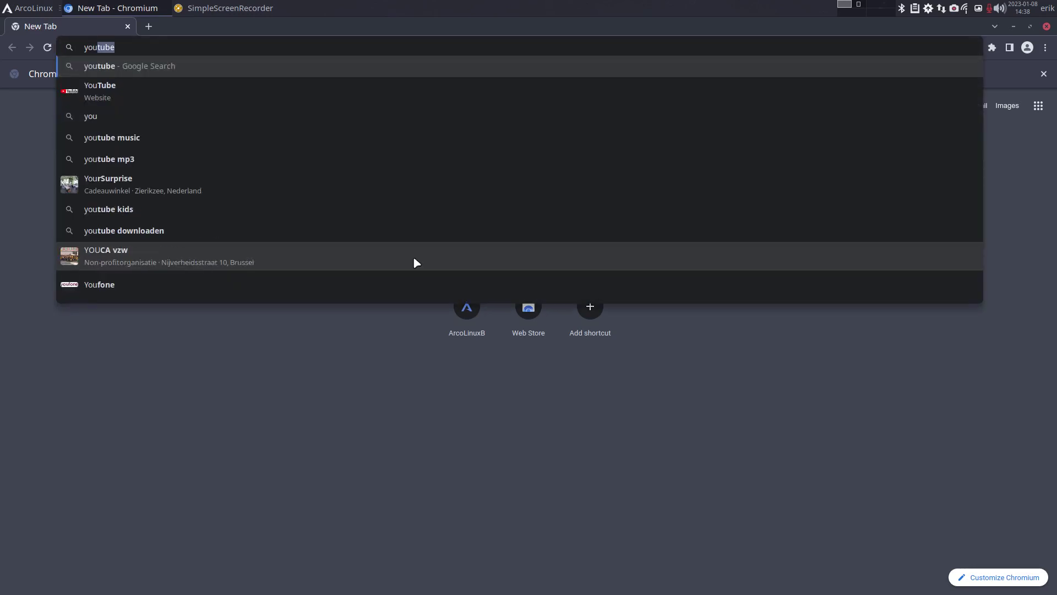
key(BackSpace)
key(BackSpace)
text(be )
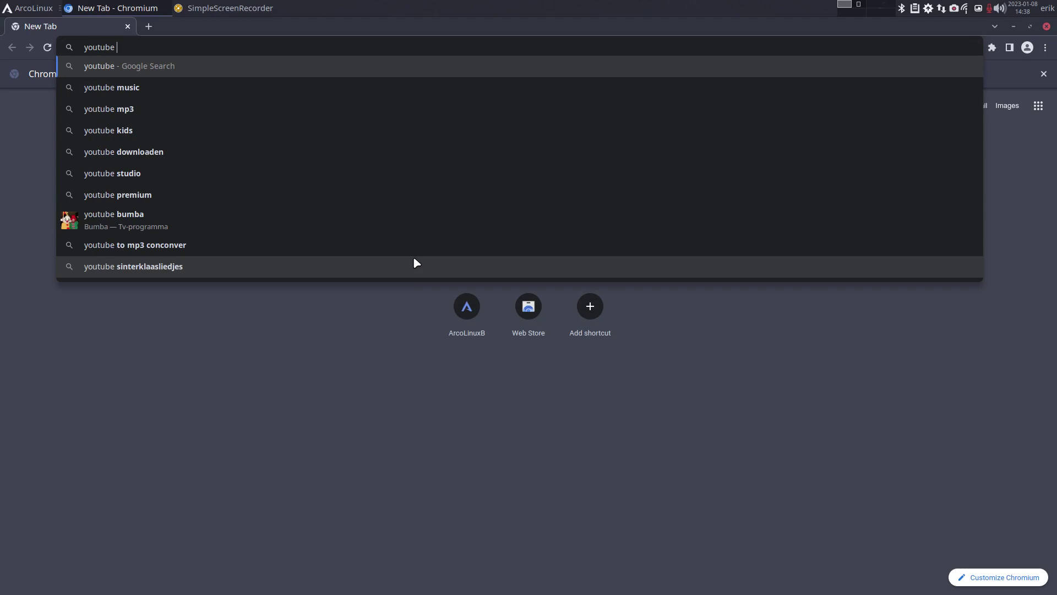
text(arcolinux k)
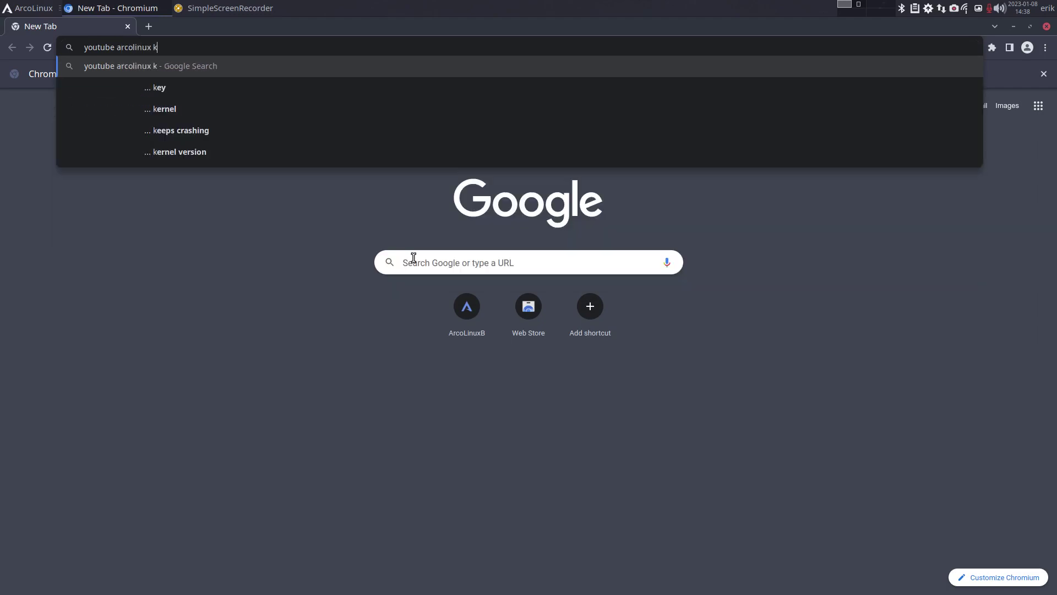
text(vantum)
key(Return)
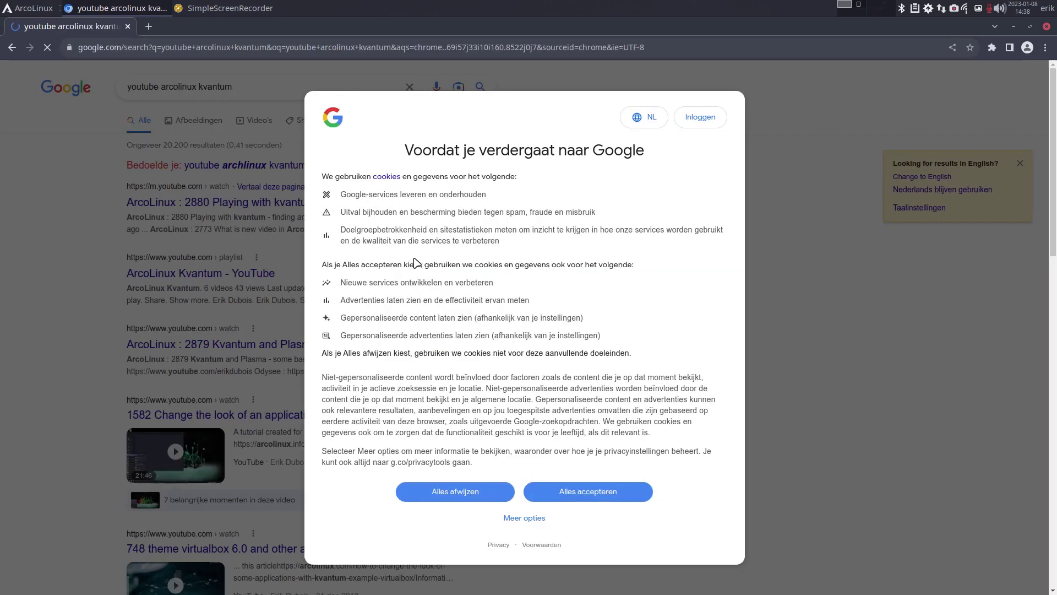
Step: Accept the cookie dialog and open the '1582 Change the look…' Kvantum Manager video
click(617, 495)
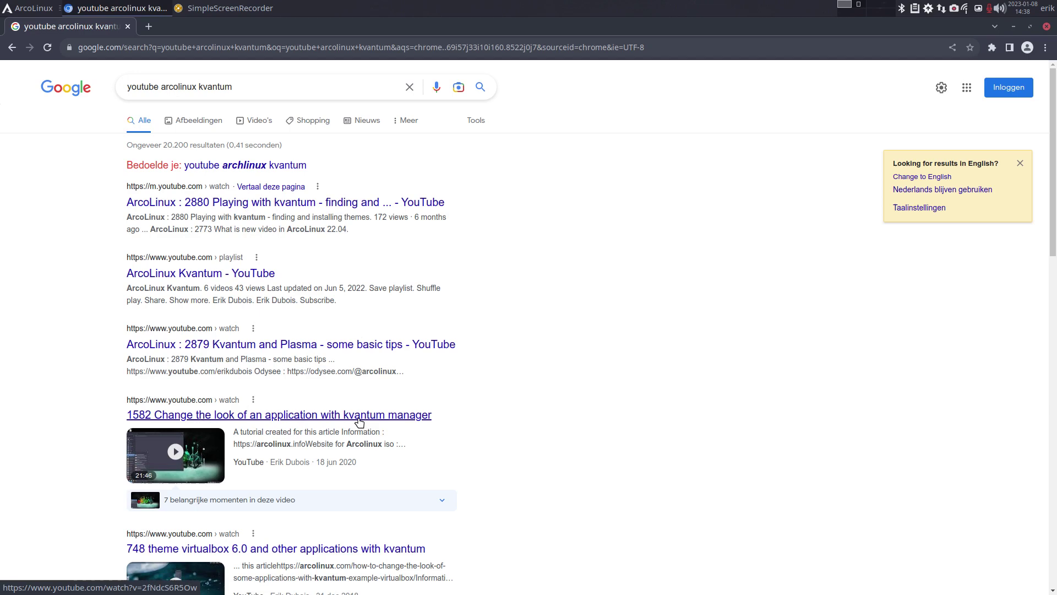
click(148, 420)
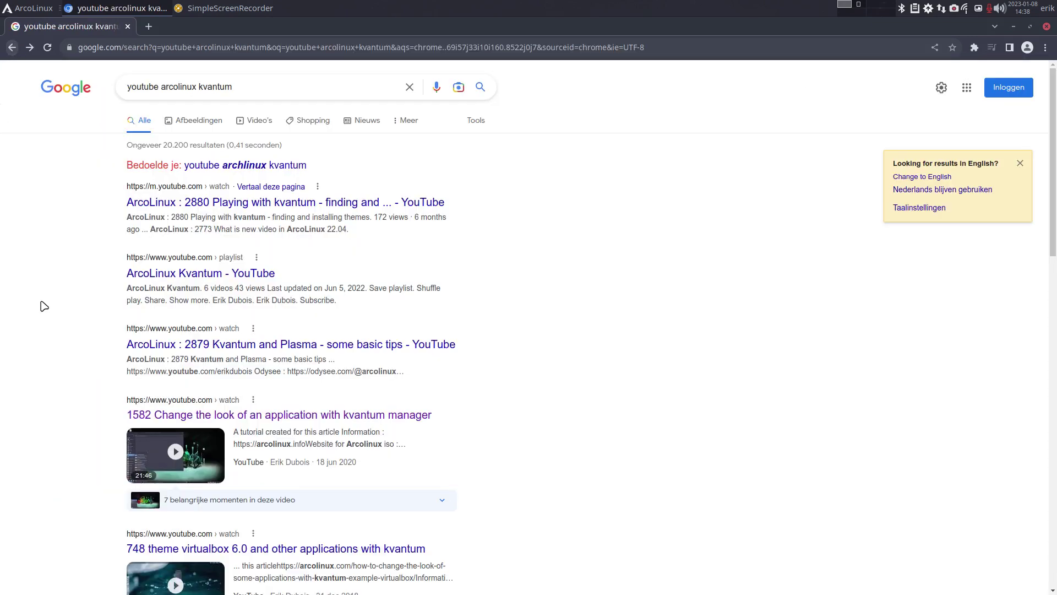
drag(317, 463, 357, 463)
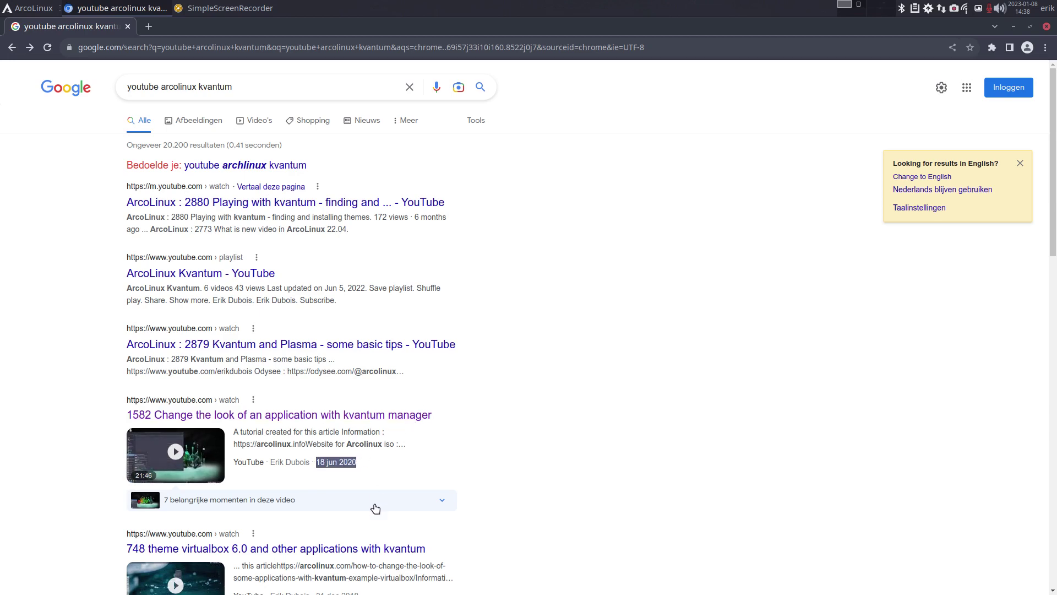
click(272, 416)
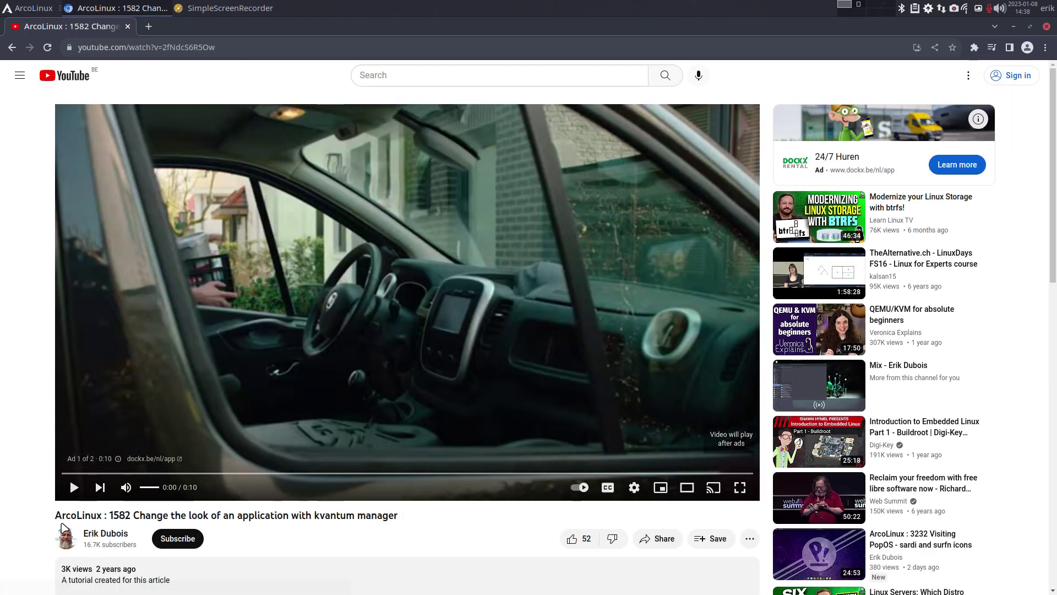
Step: On the video author's channel page, search the channel for 'kvantum'
click(110, 534)
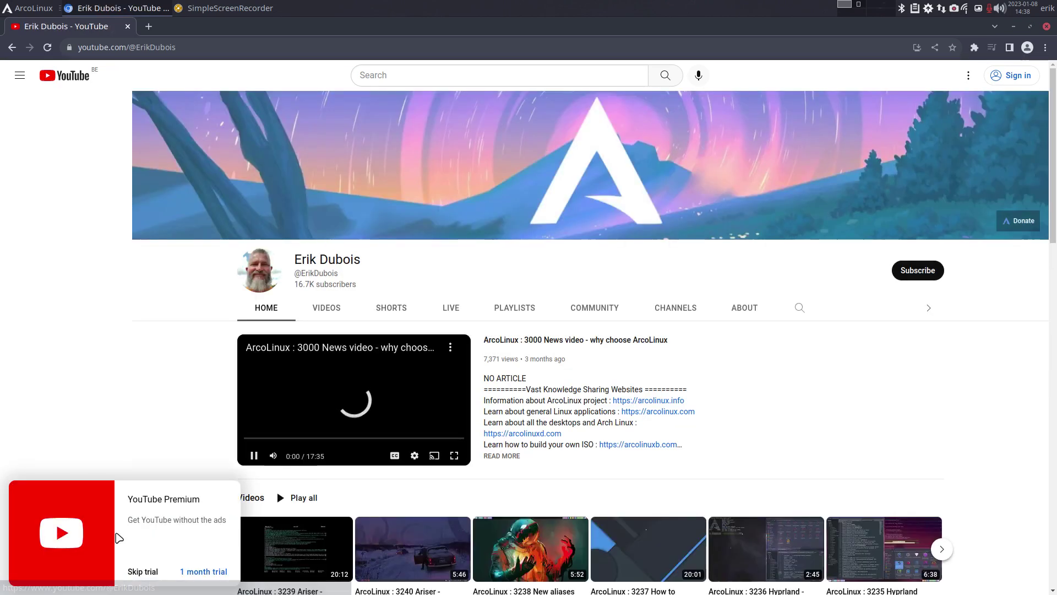
click(273, 419)
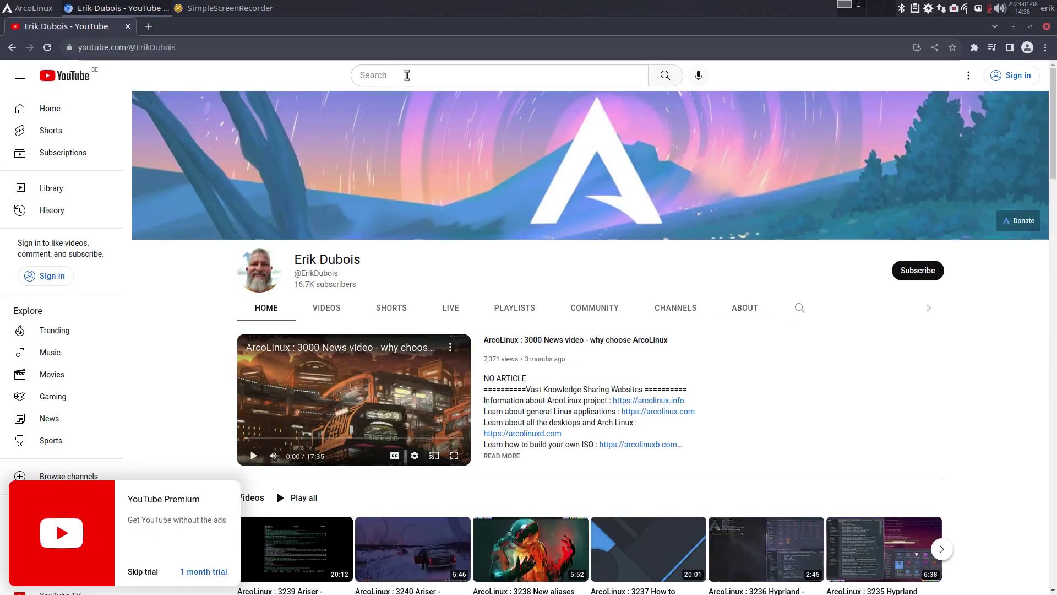
click(407, 76)
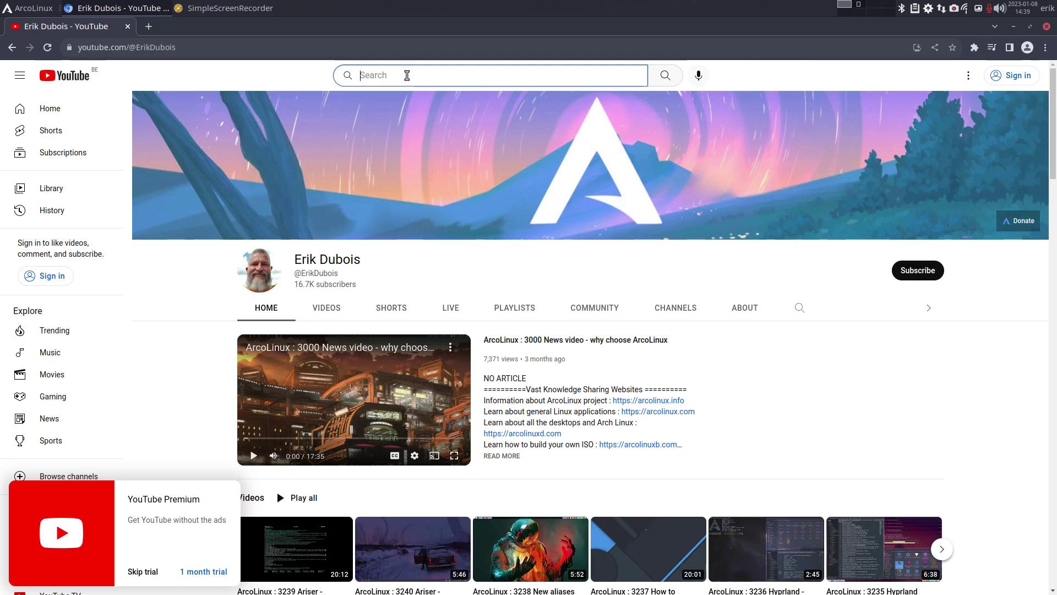
click(799, 308)
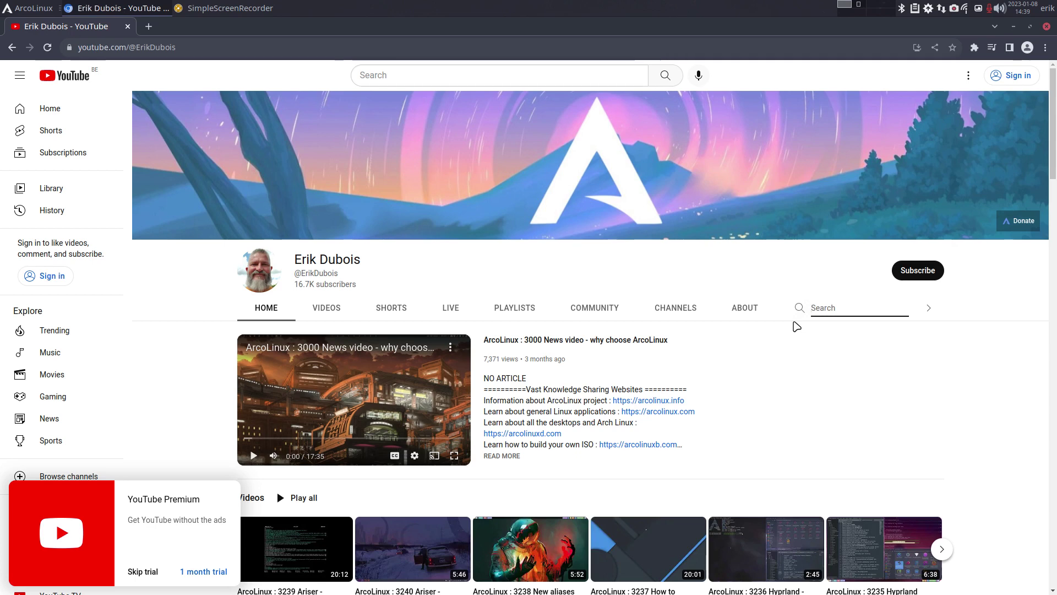
text(kvantum)
key(Return)
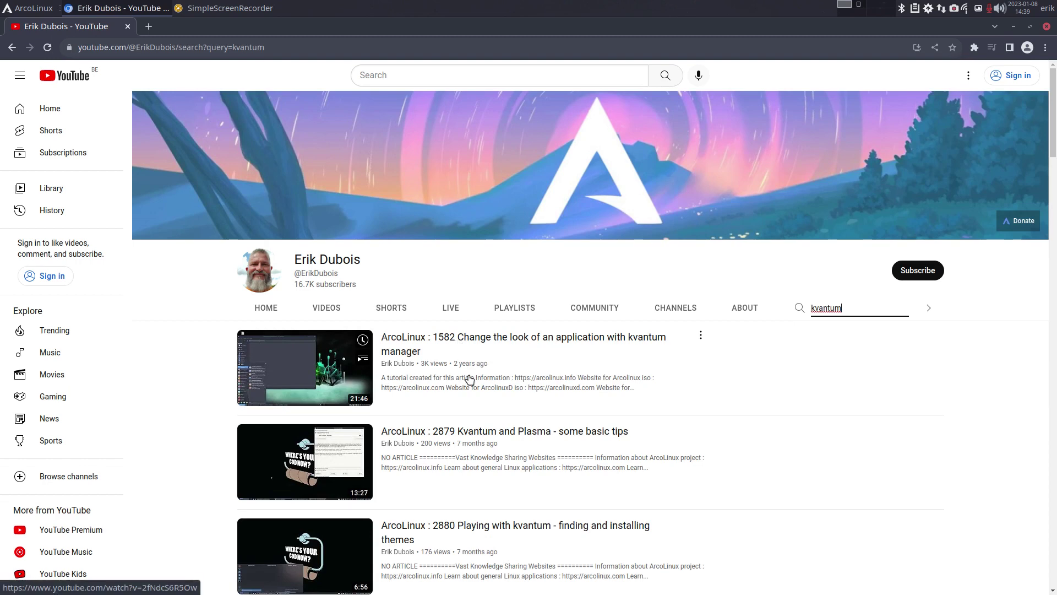
Step: Browse the channel's kvantum results, then close the browser
scroll(495, 441, down, 3)
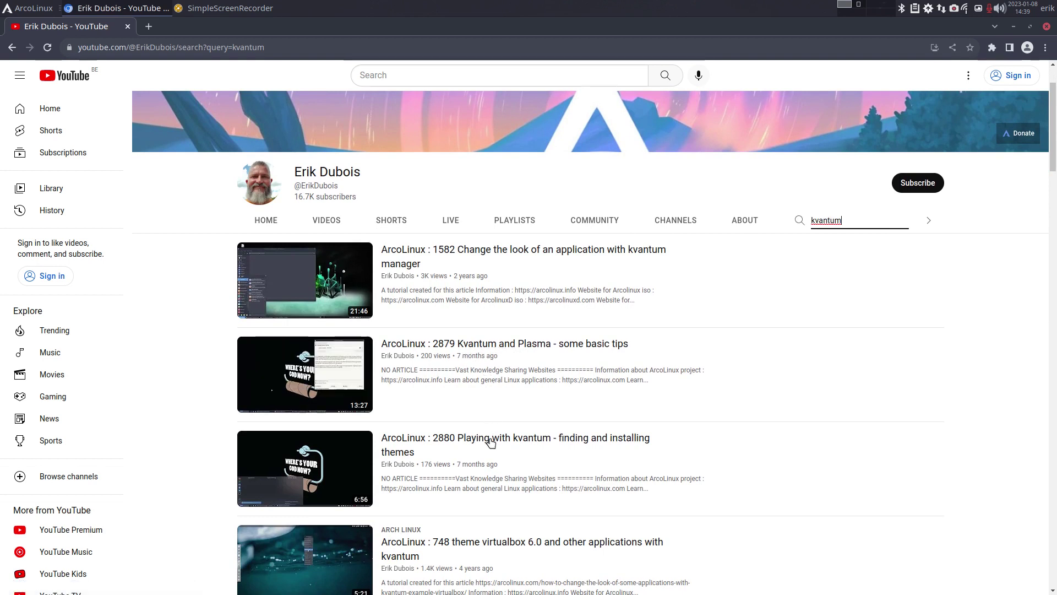
scroll(489, 490, down, 3)
scroll(489, 490, up, 1)
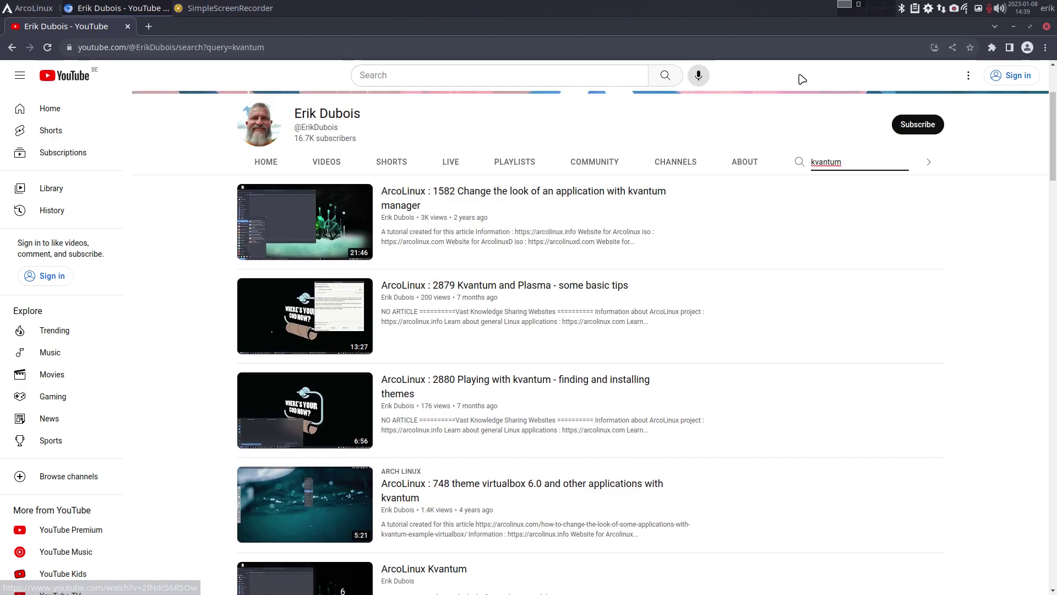
click(1046, 27)
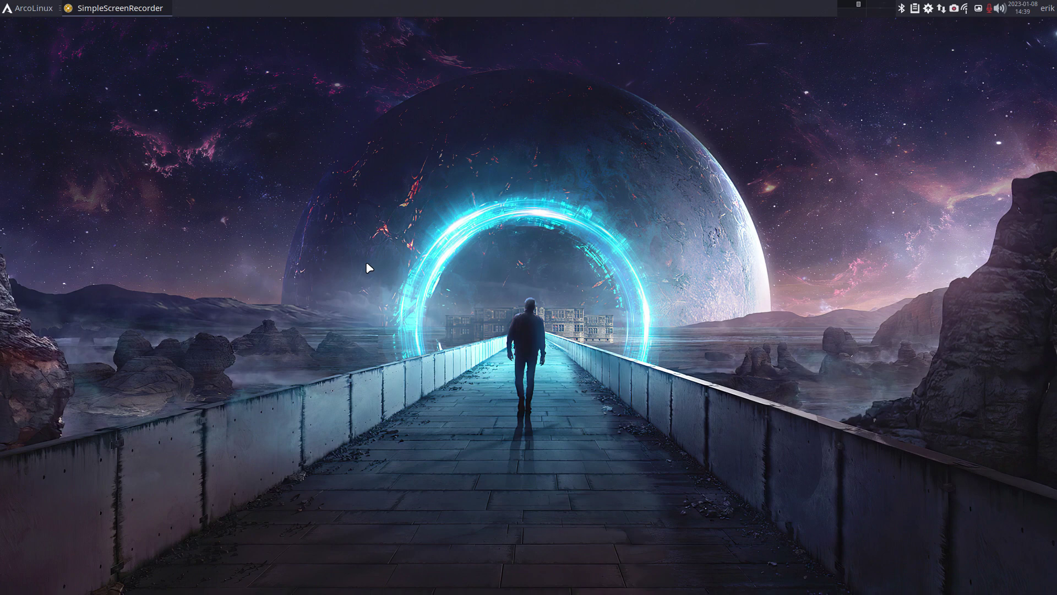
Step: Launch Kvantum Manager via 'kv' in the app launcher and enlarge its window
click(9, 6)
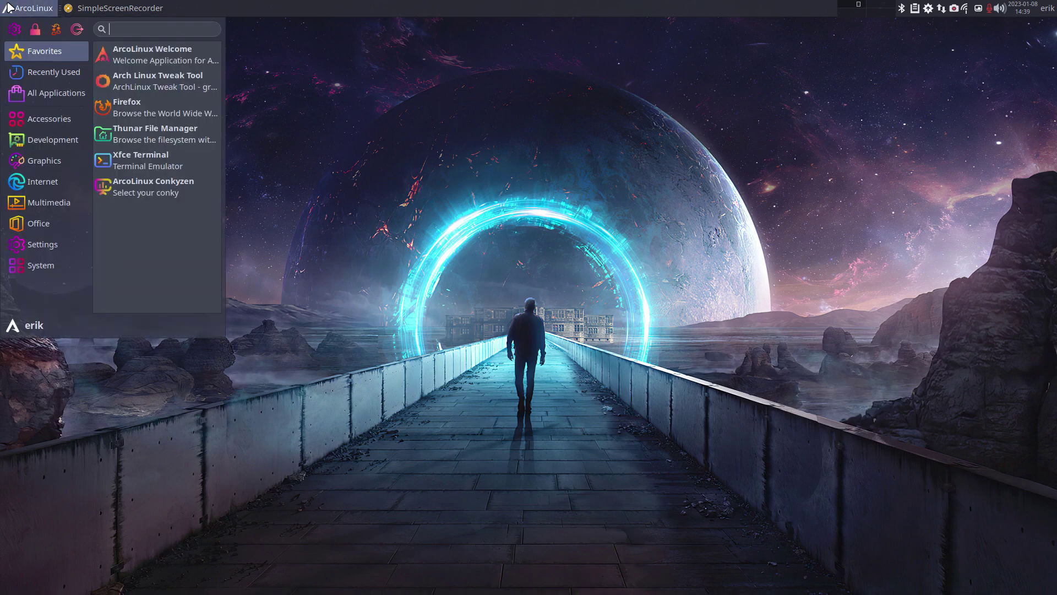
text(kva)
key(Return)
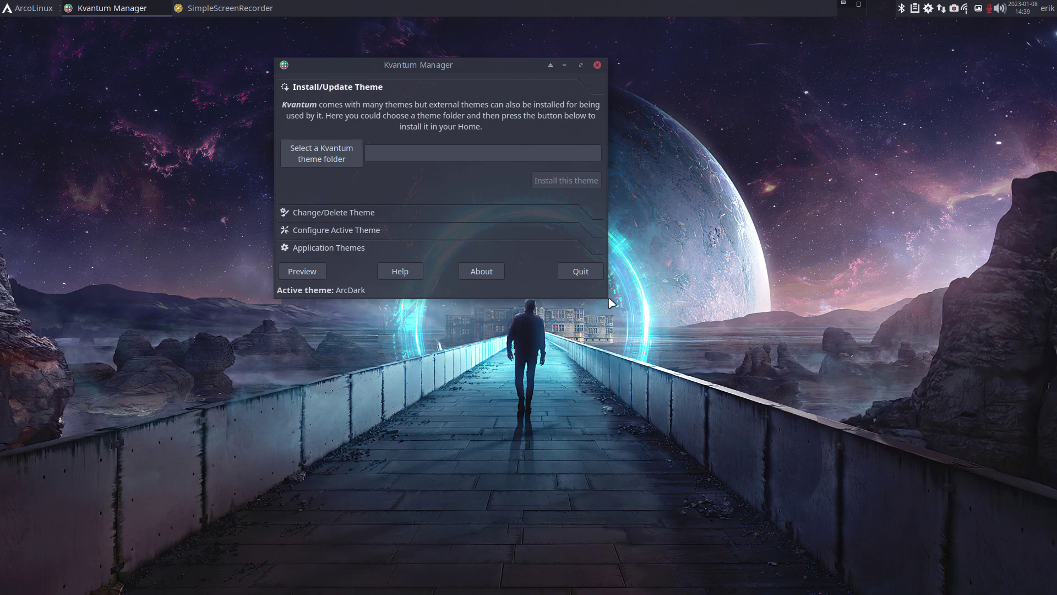
drag(606, 296, 827, 472)
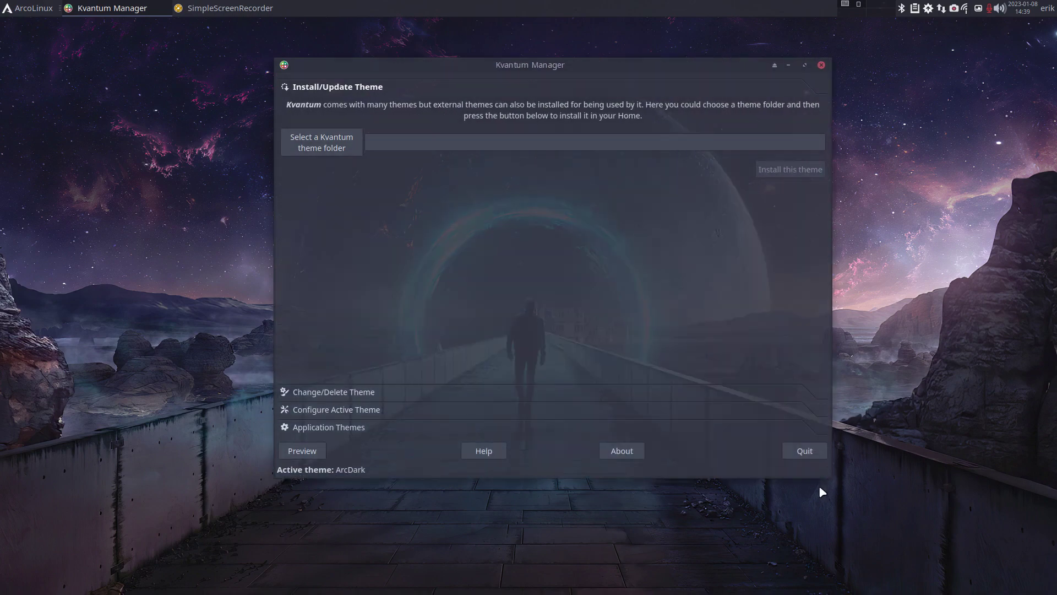
Step: Place Kvantum Manager on the left and a taller VirtualBox Manager on the right
drag(573, 69, 557, 104)
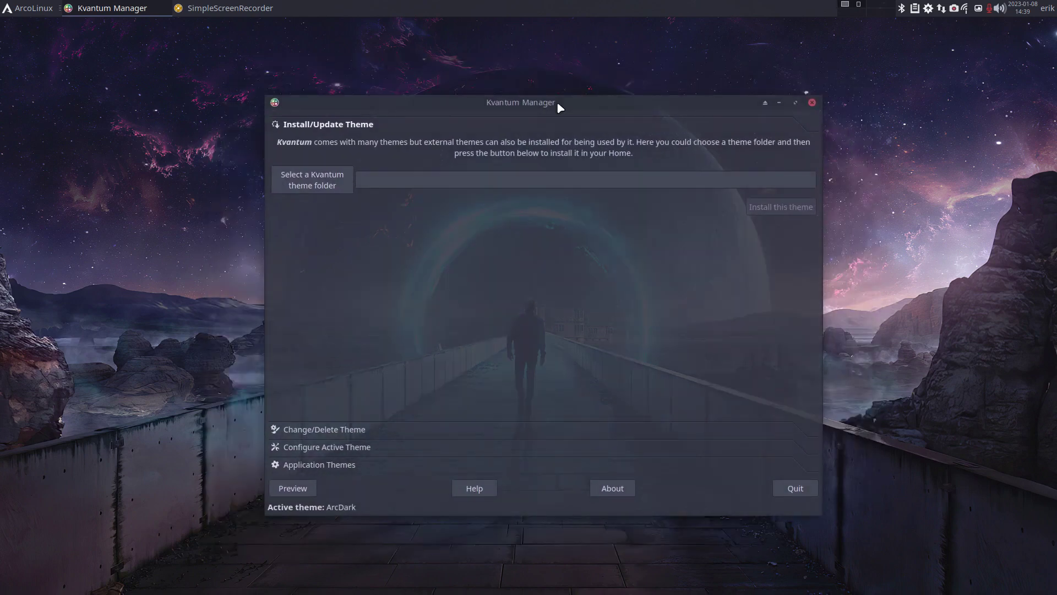
drag(557, 101, 344, 71)
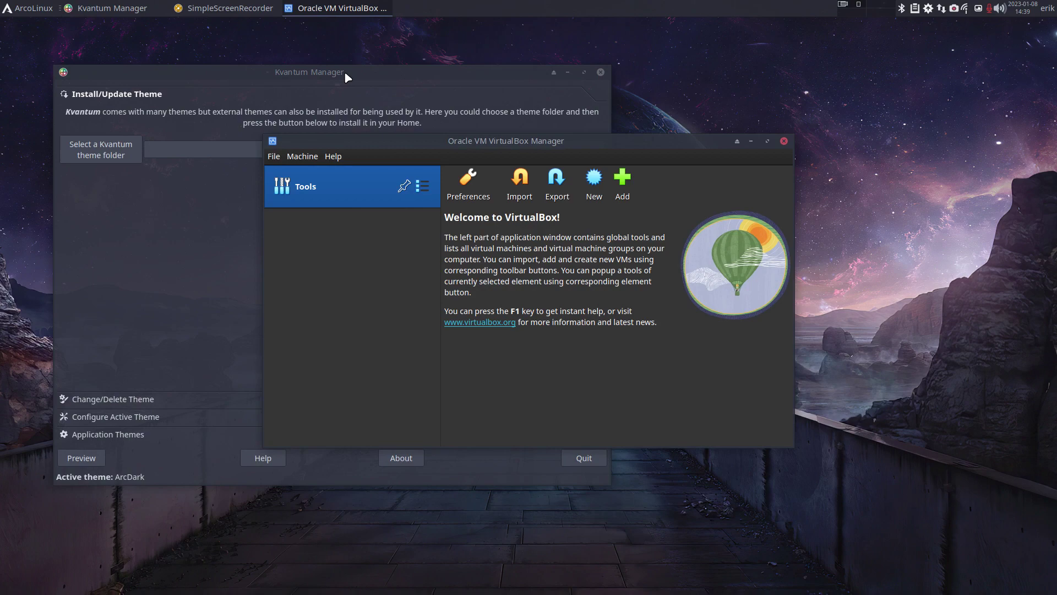
drag(559, 145, 785, 87)
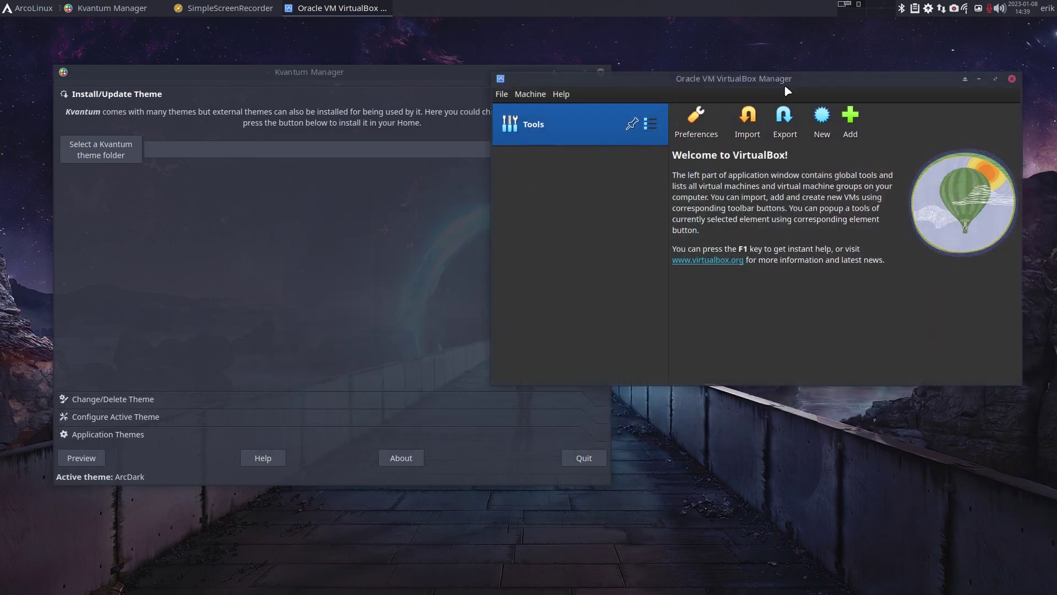
drag(920, 386, 907, 558)
drag(359, 76, 322, 79)
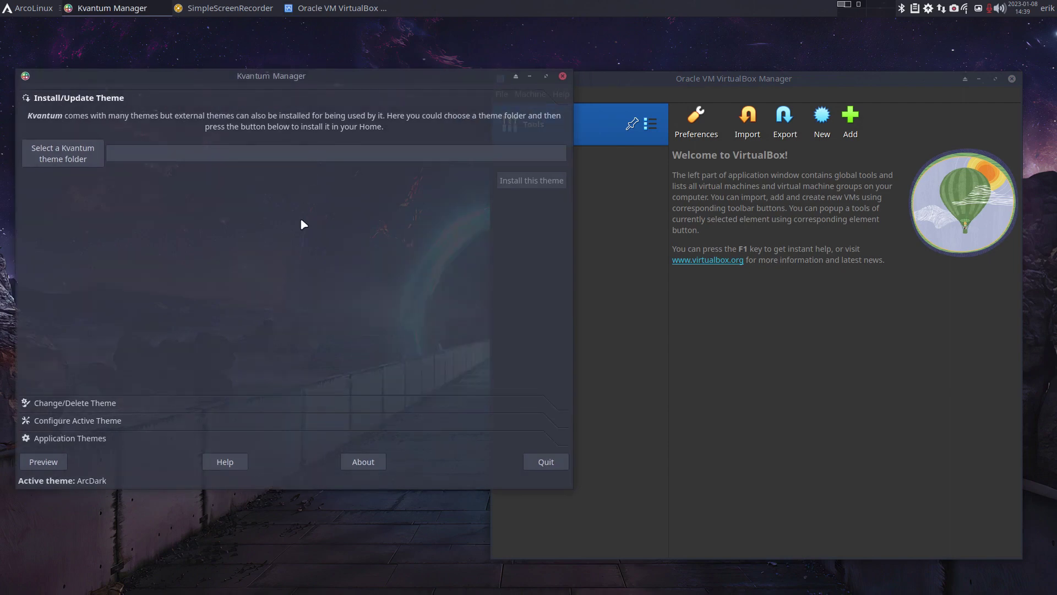
click(710, 364)
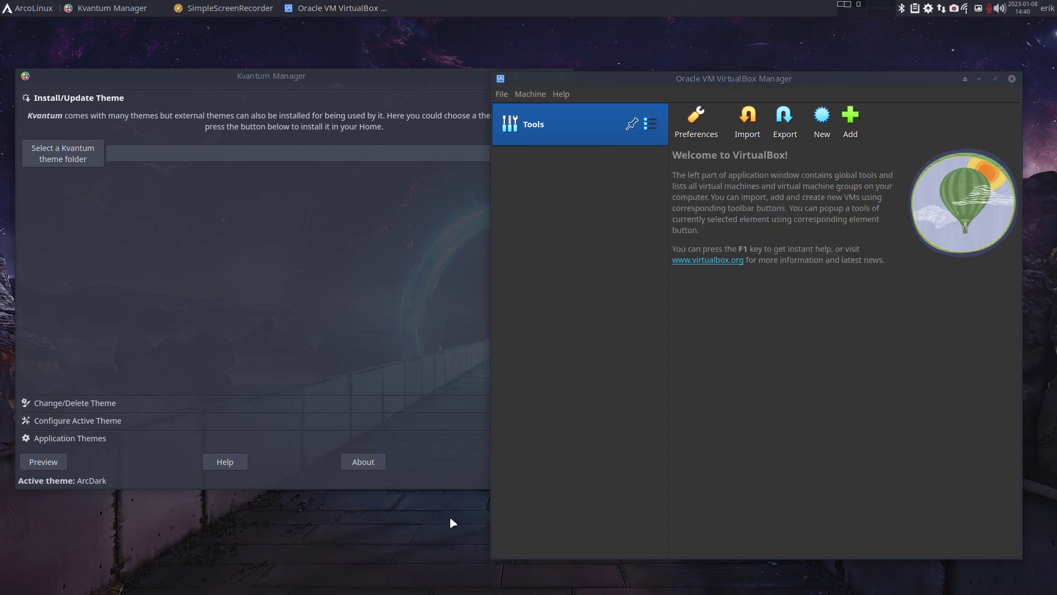
Step: Open the file manager and browse to DATA/arcolinux-nemesis/Personal/settings
key(super+shift+Return)
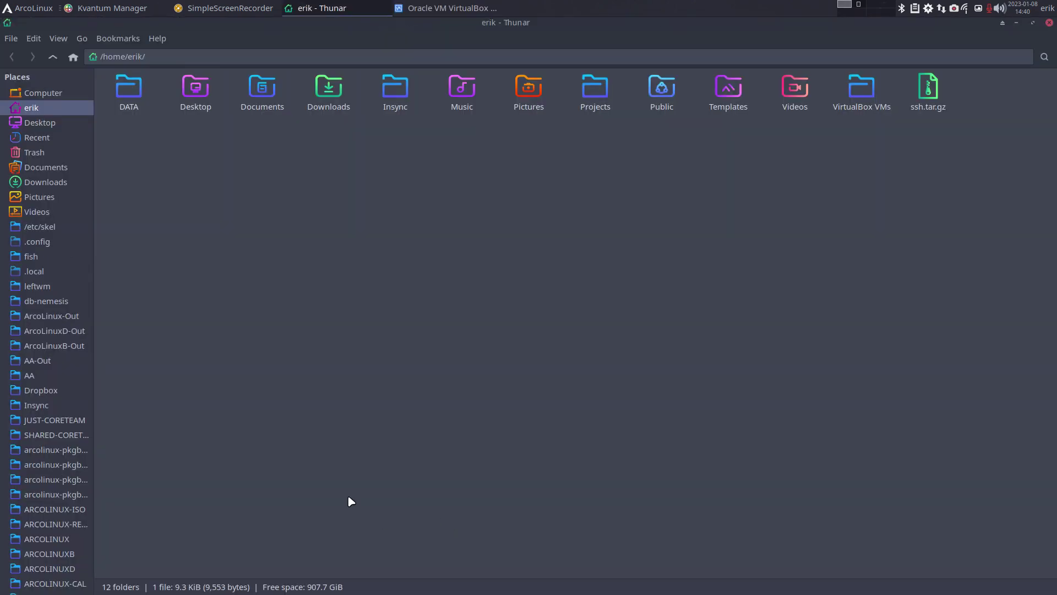
double_click(127, 96)
click(125, 93)
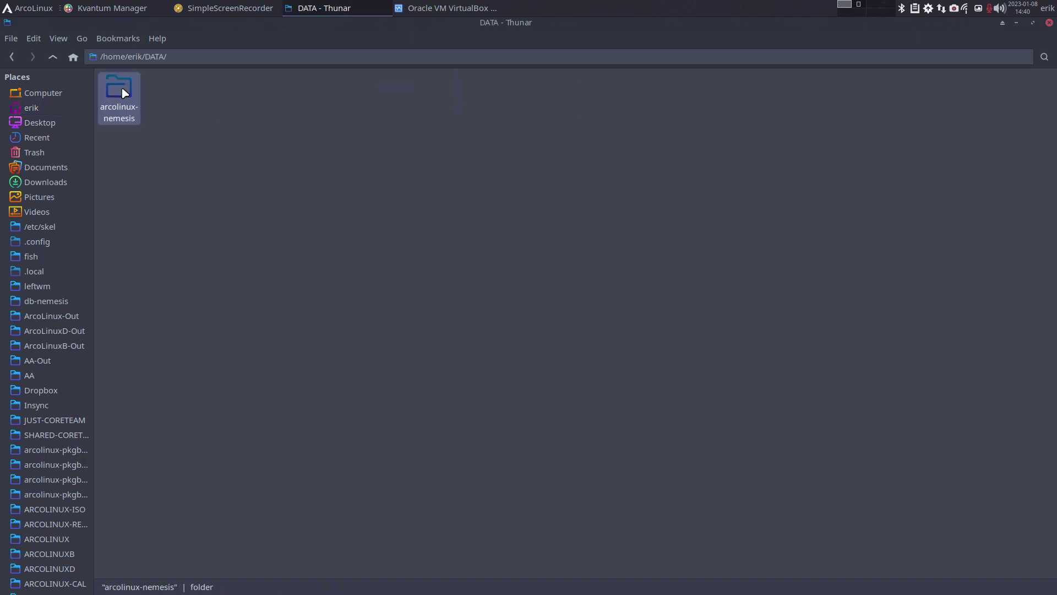
double_click(124, 93)
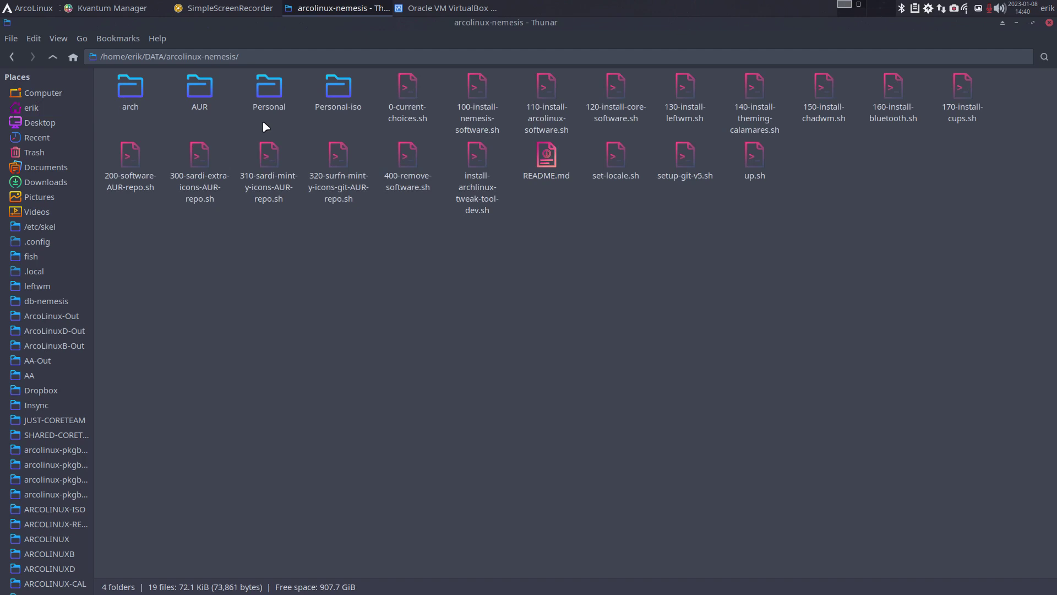
click(277, 97)
double_click(277, 96)
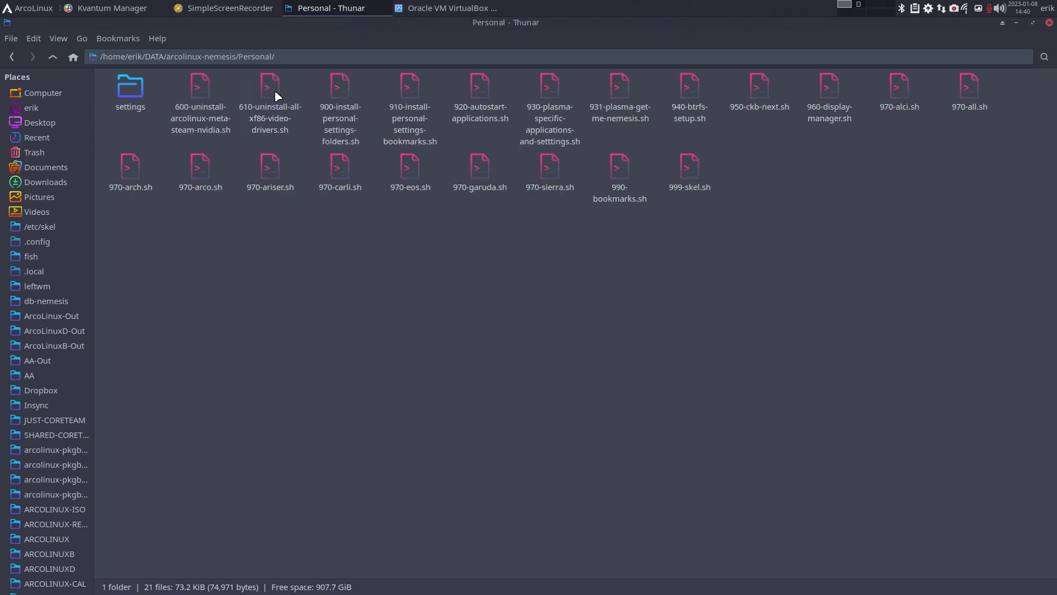
click(131, 88)
double_click(130, 88)
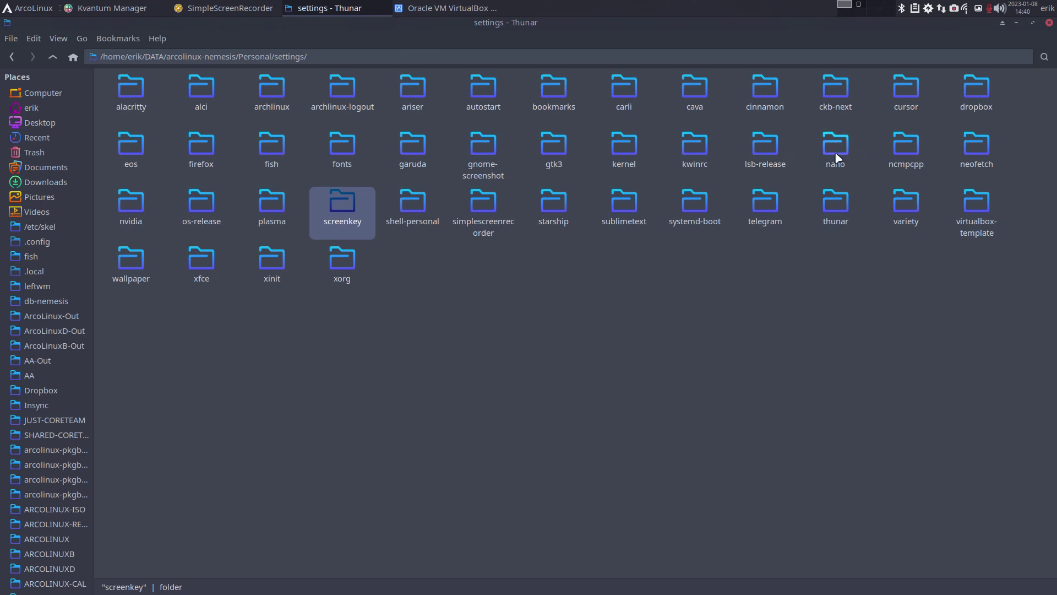
Step: Run git pull in a terminal opened in the settings folder, then close the terminal
right_click(484, 305)
click(512, 337)
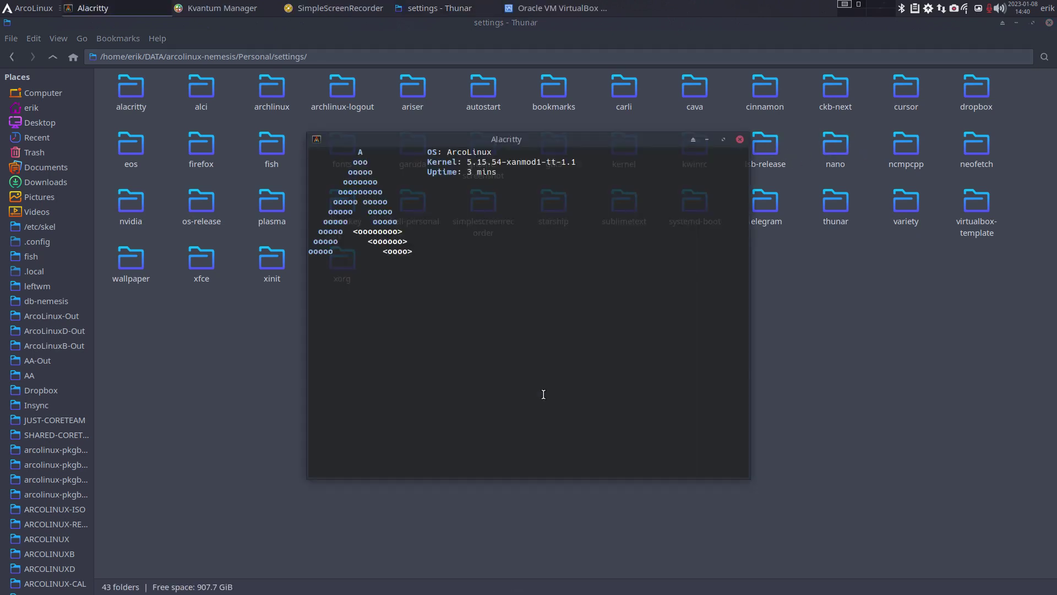
text(git pull)
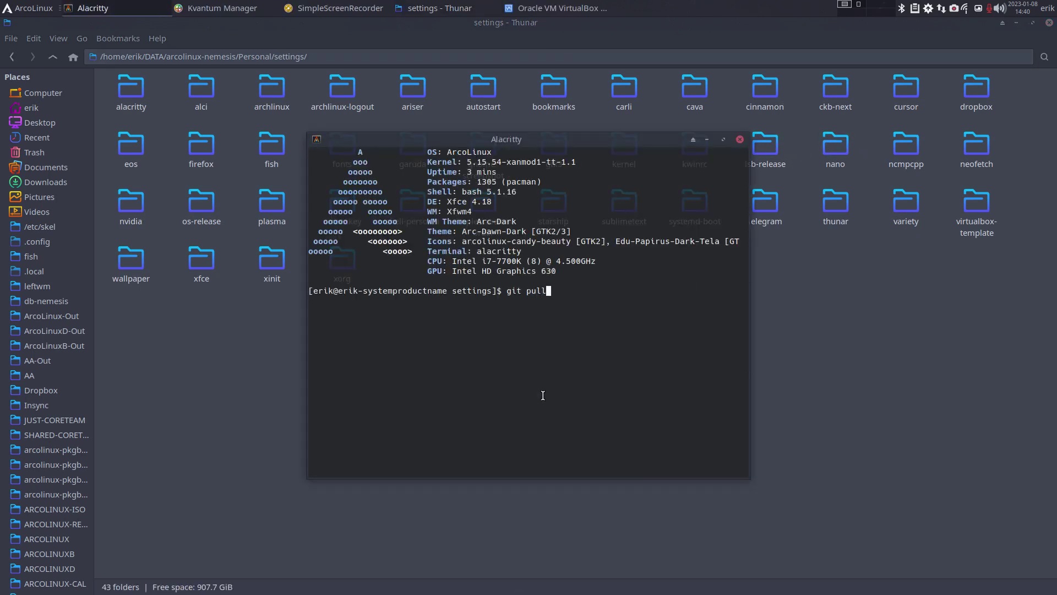
key(Return)
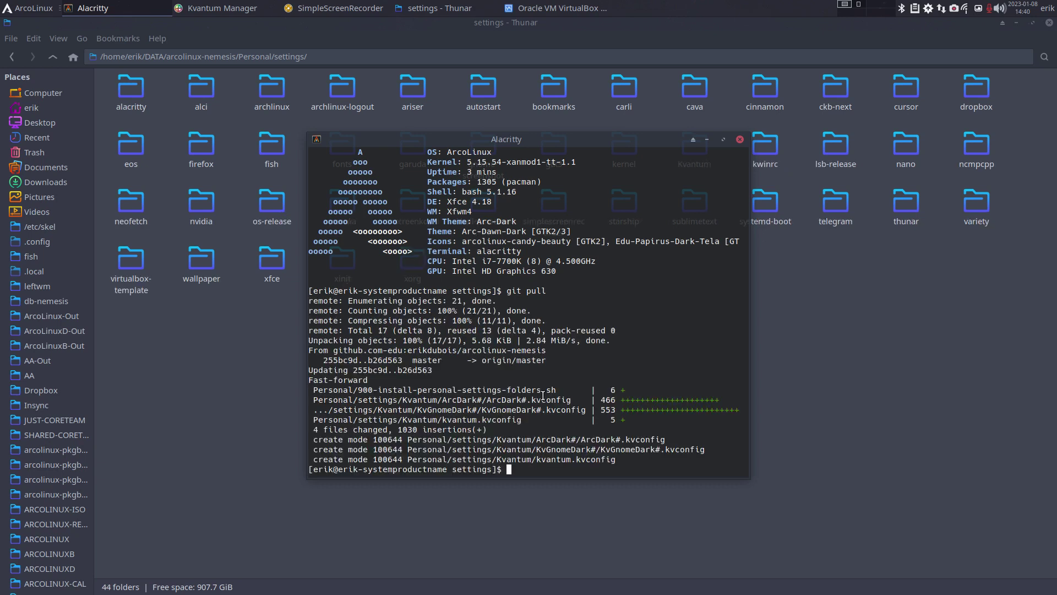
click(742, 140)
Step: Open the repo's Kvantum folder, select its three items, and start a second file manager window
double_click(699, 144)
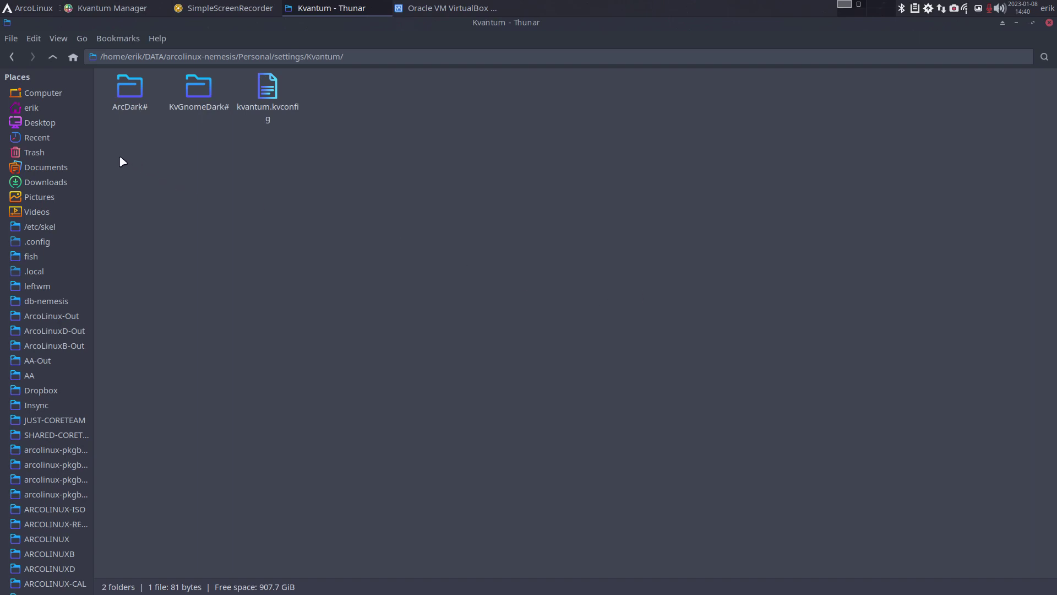
drag(120, 157, 323, 95)
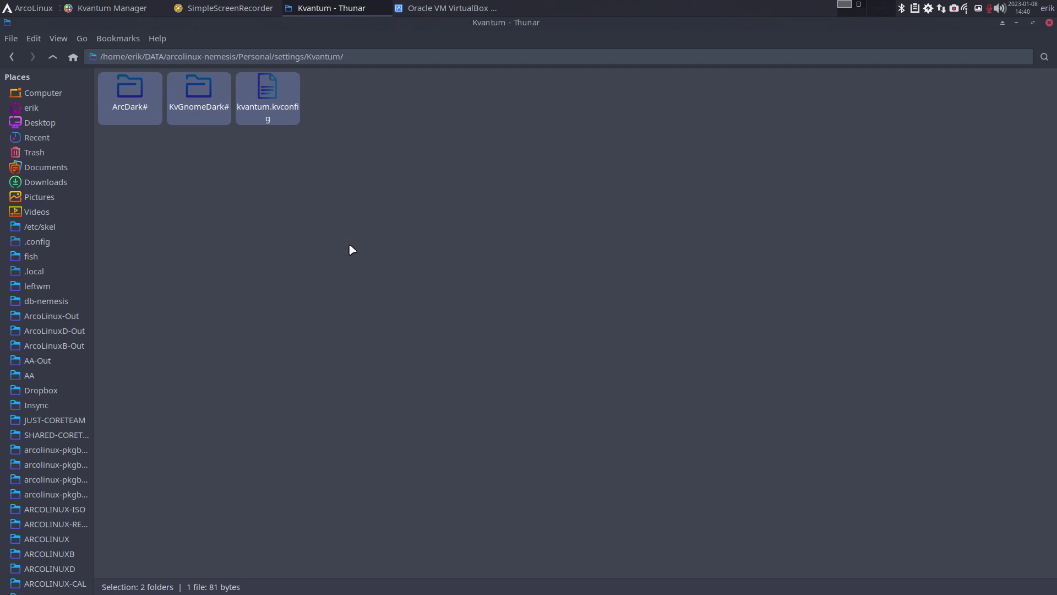
key(super+shift+Return)
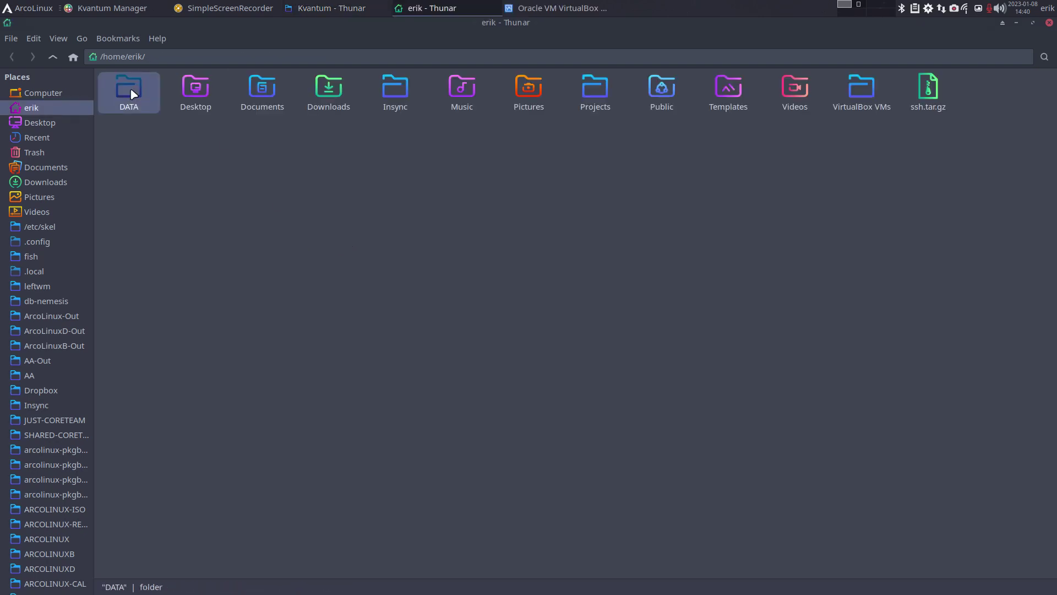
double_click(133, 93)
click(53, 57)
Step: Show hidden files and open ~/.config/Kvantum/kvantum.kvconfig in Sublime Text
key(ctrl+h)
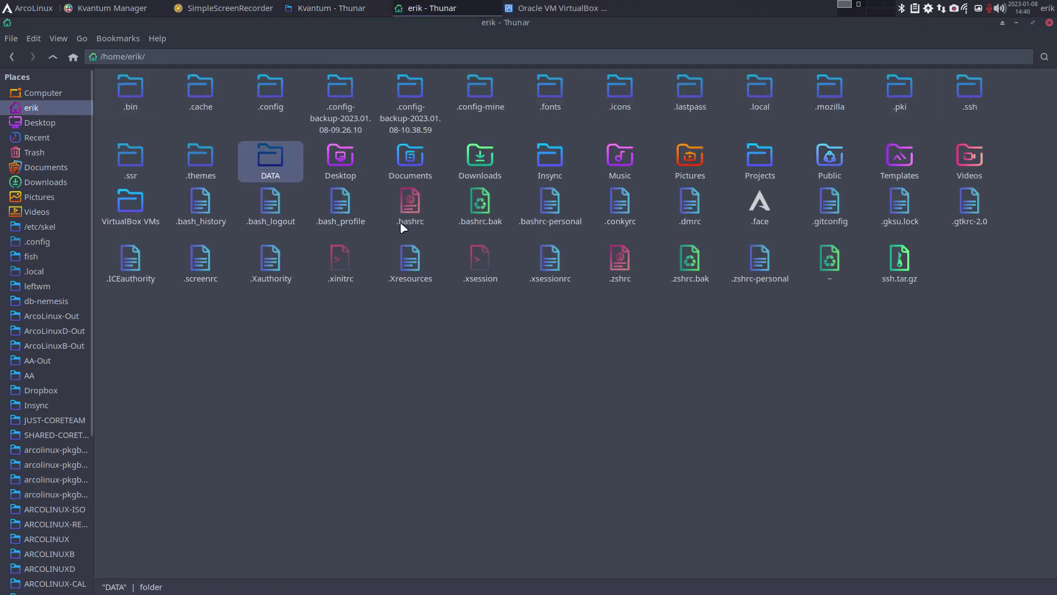
double_click(273, 92)
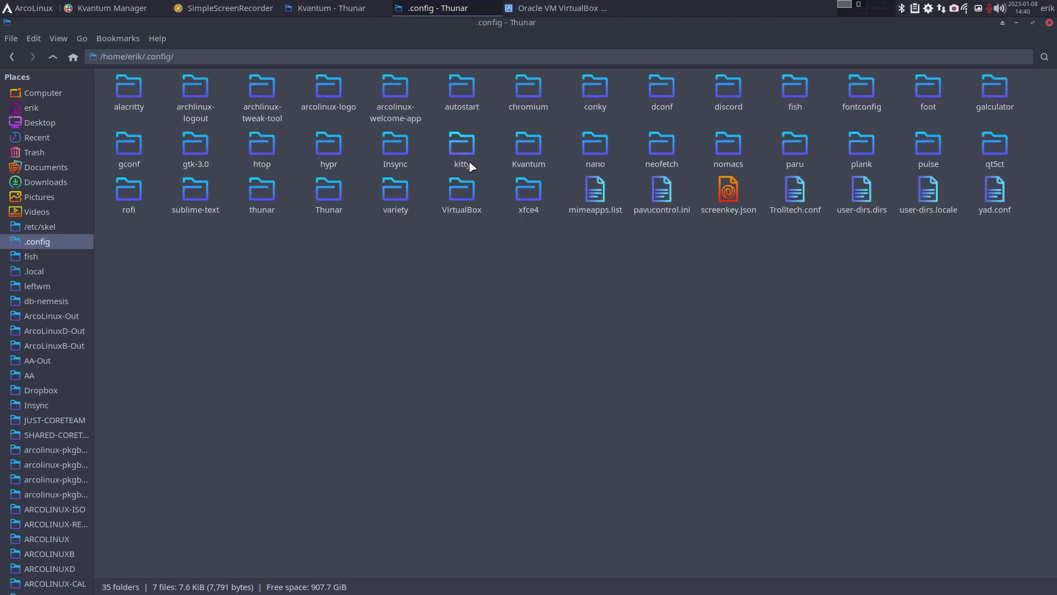
double_click(537, 146)
click(134, 97)
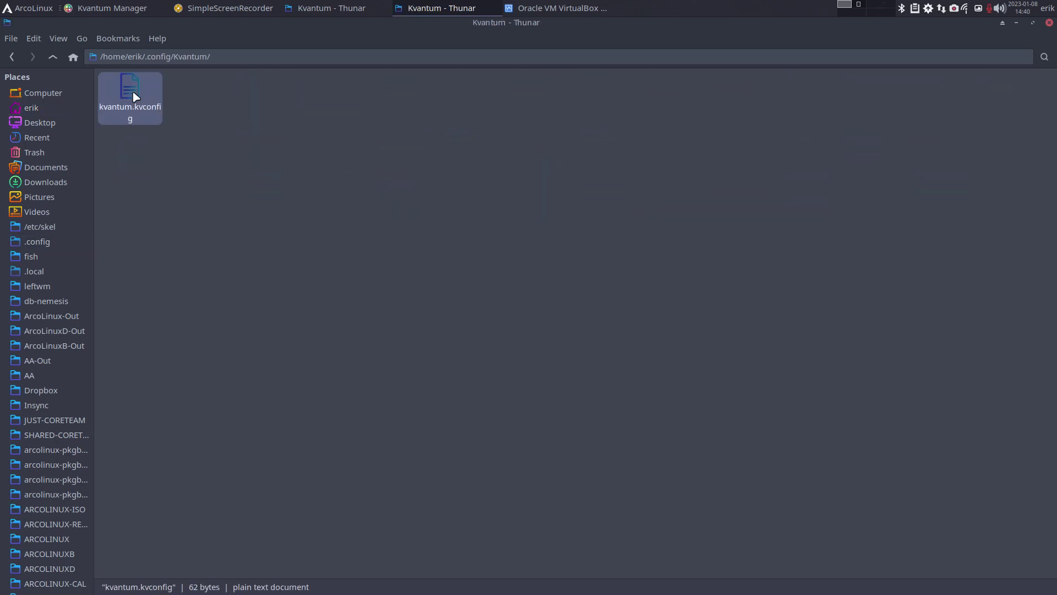
double_click(135, 97)
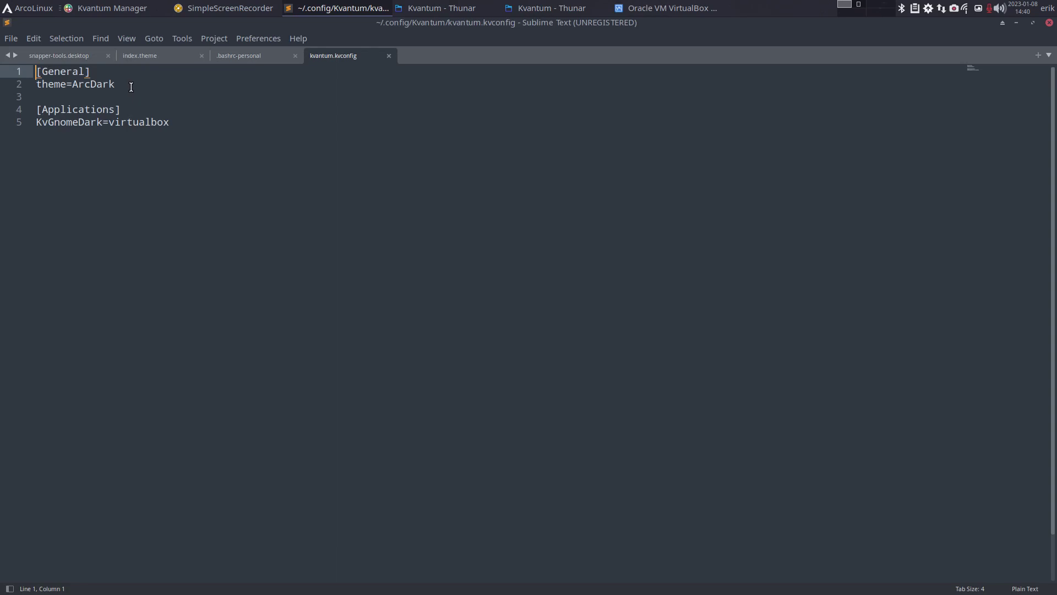
Step: Append ', virtualboxvm' to line 5 so it reads KvGnomeDark=virtualbox, virtualboxvm, and save
drag(123, 84, 30, 71)
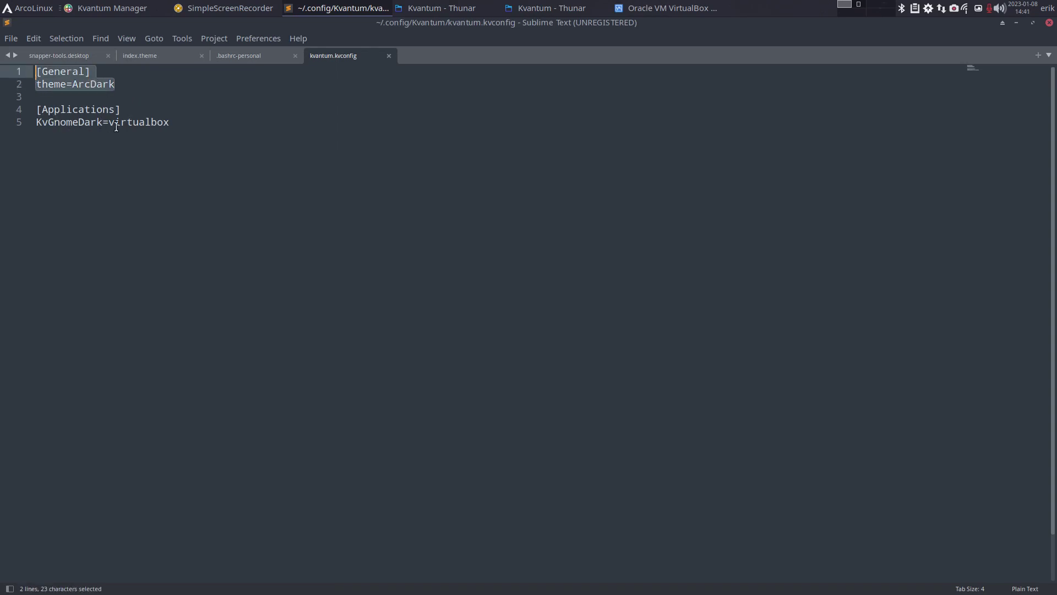
mouse_move(109, 122)
mouse_down()
mouse_move(170, 122)
mouse_move(109, 122)
mouse_up()
click(170, 122)
click(170, 122)
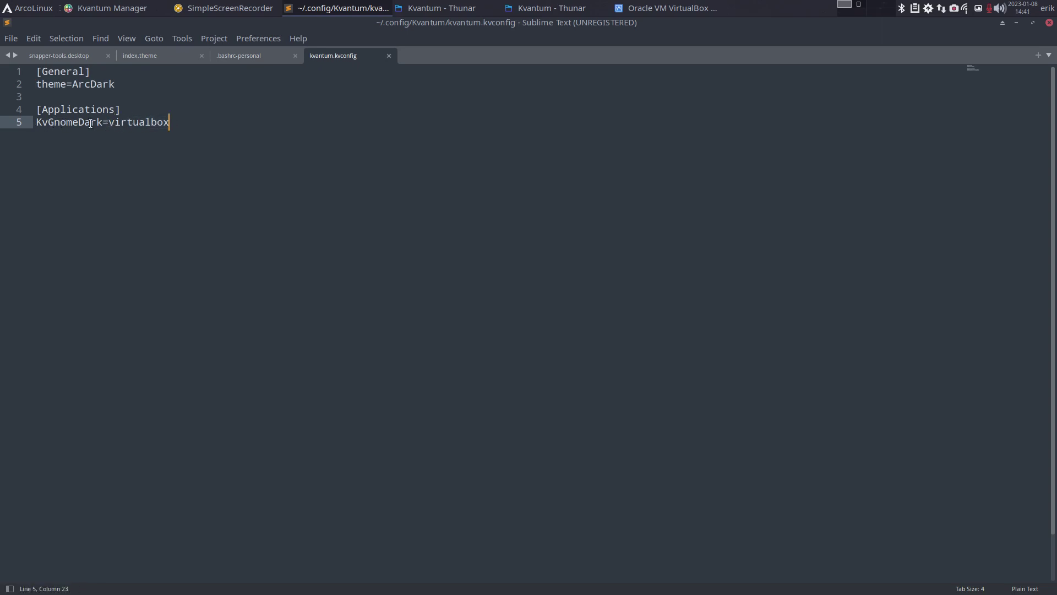
text(, vir)
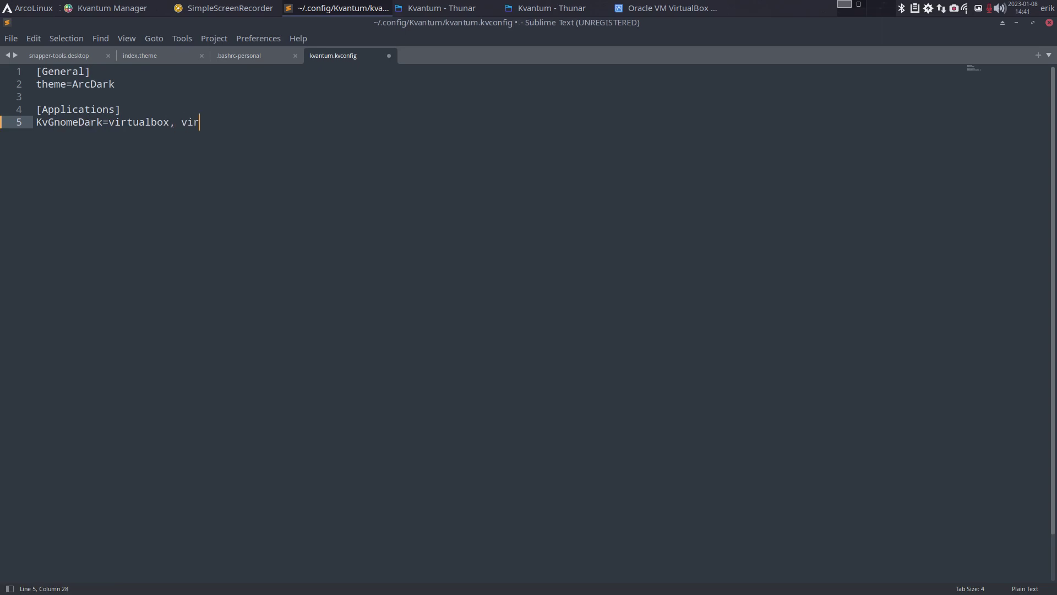
text(tualboxvm)
key(ctrl+s)
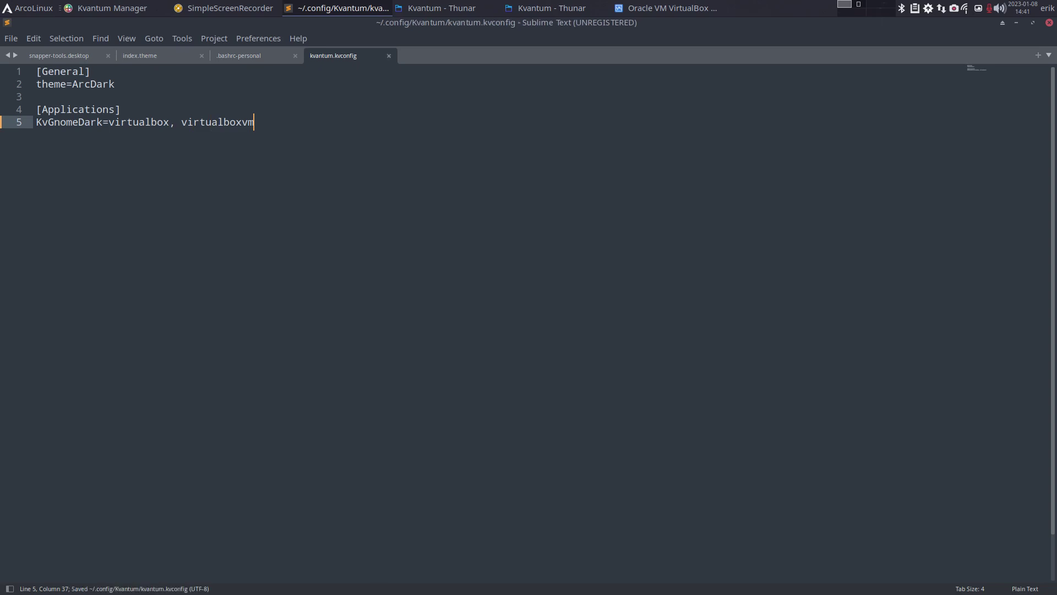
Step: Hide the editor and select ArcDark#, KvGnomeDark# and kvantum.kvconfig in the repo's Kvantum folder
click(1018, 25)
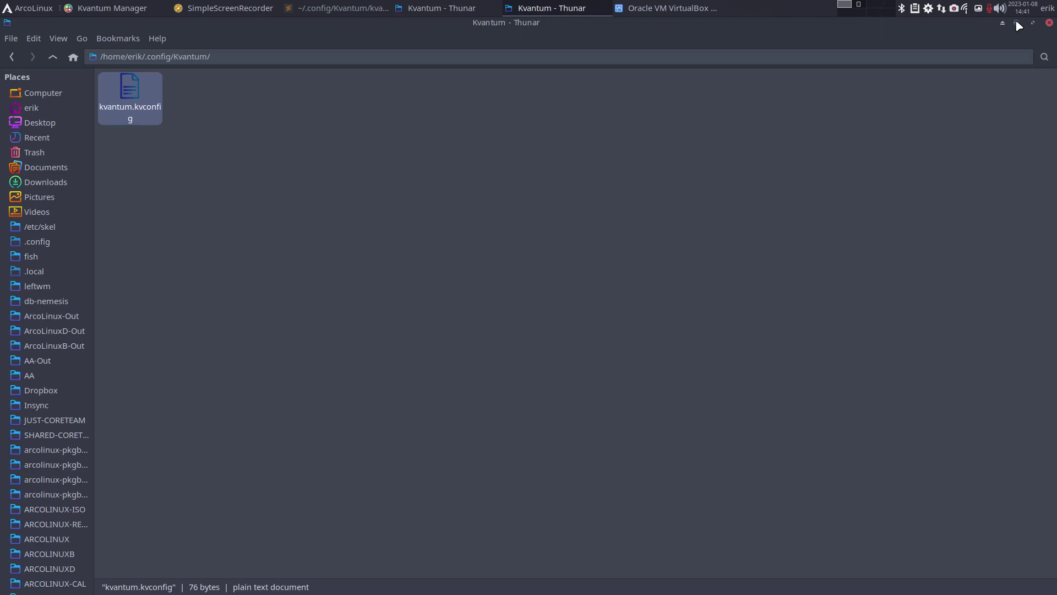
click(1018, 24)
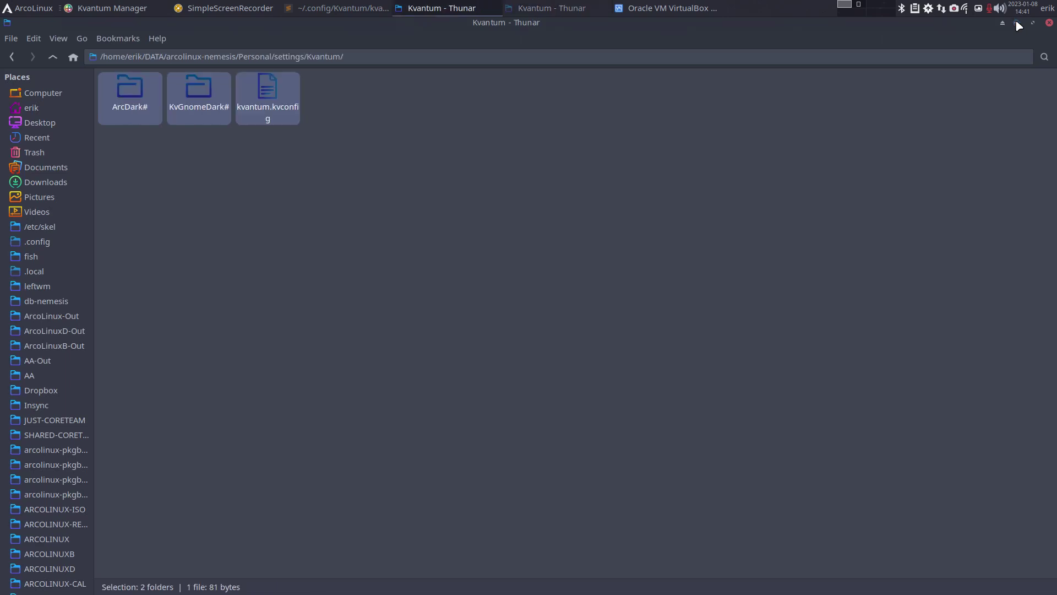
click(51, 57)
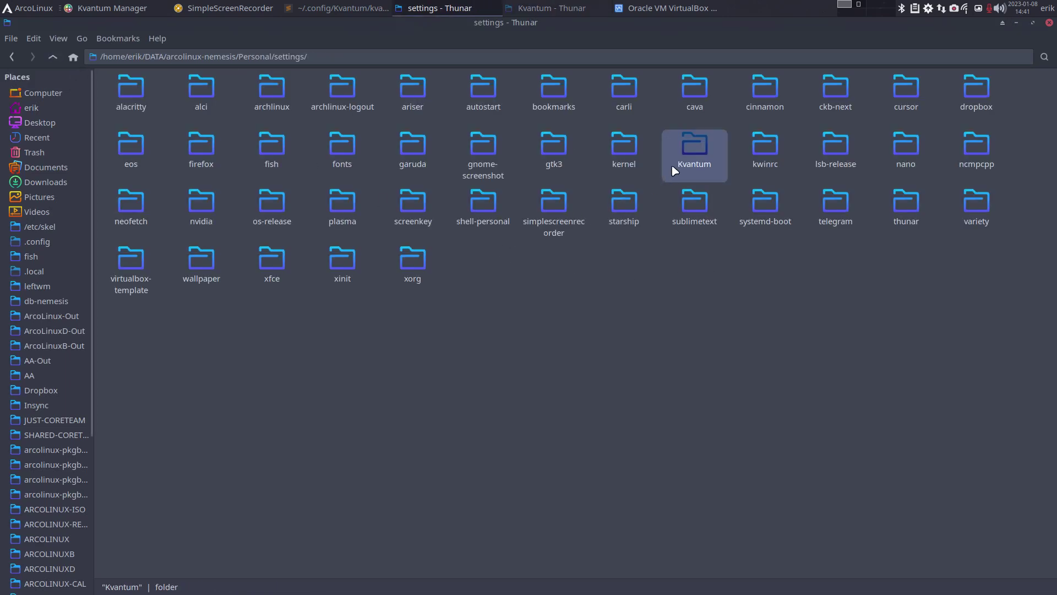
double_click(692, 152)
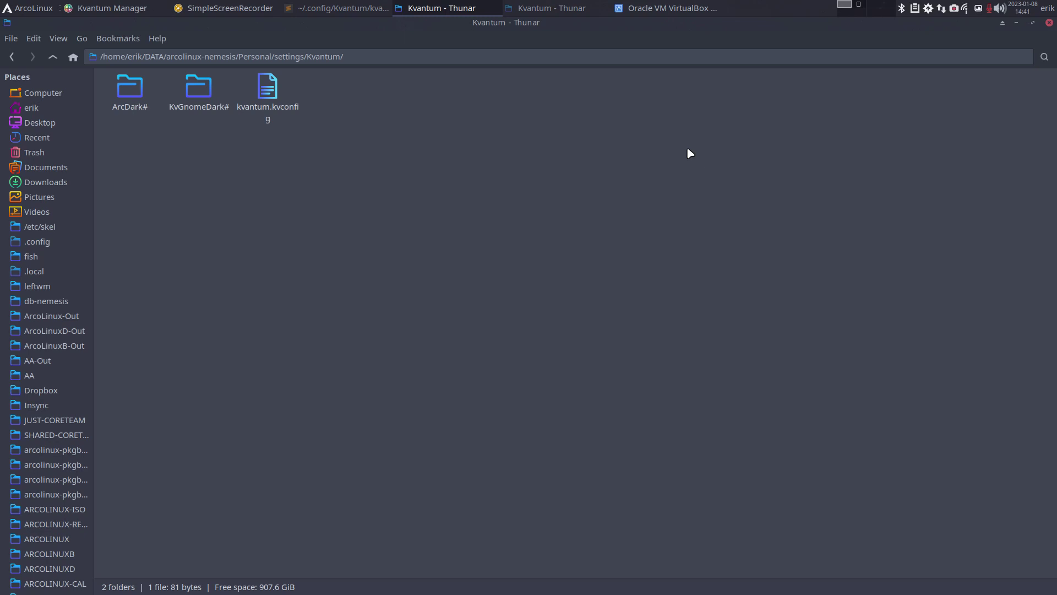
key(ctrl+a)
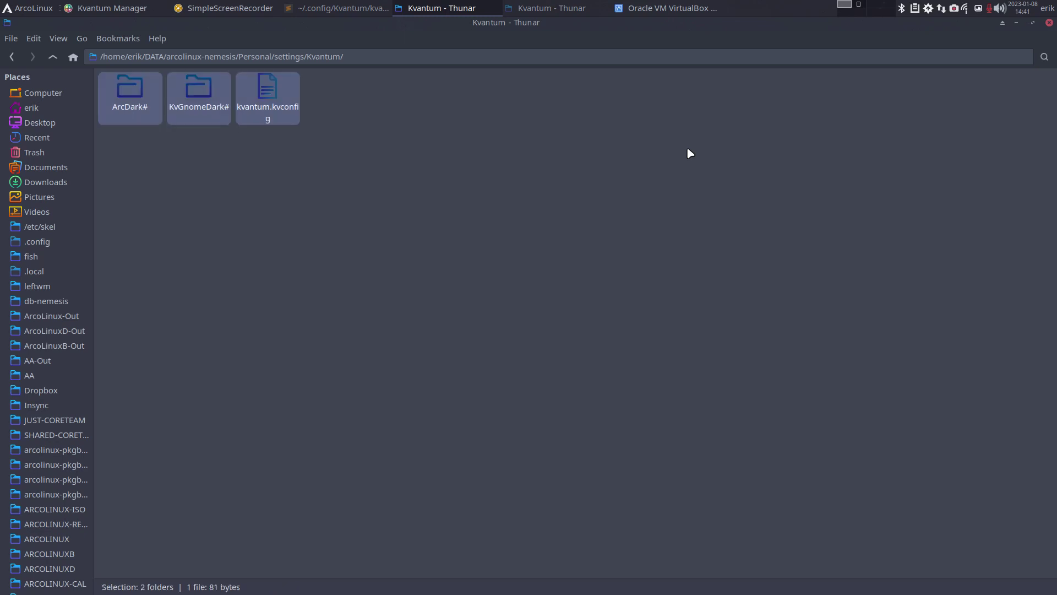
Step: Paste the items into ~/.config/Kvantum, replacing the existing kvantum.kvconfig
click(57, 108)
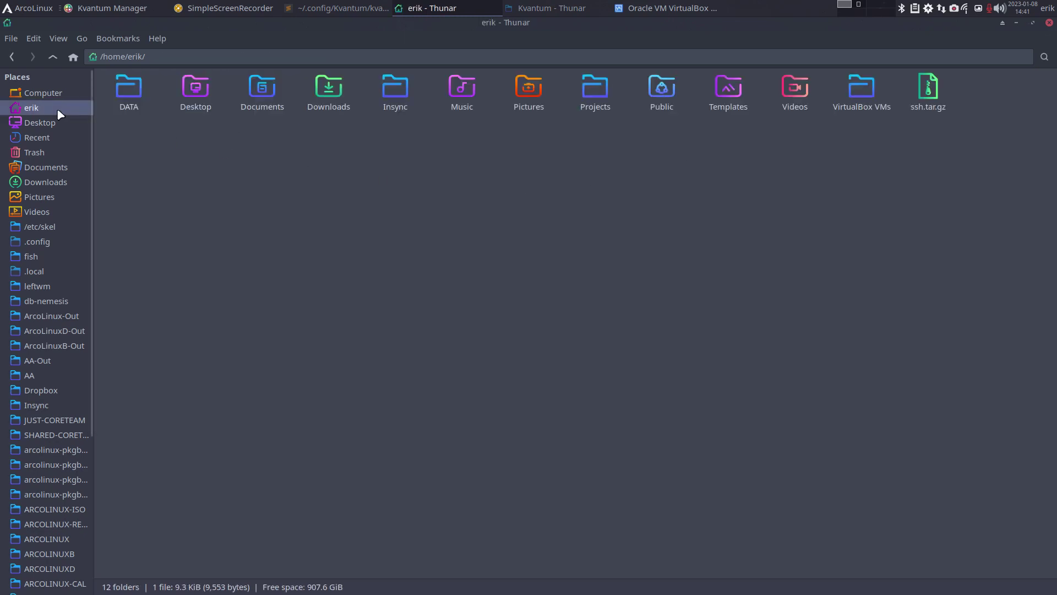
key(ctrl+h)
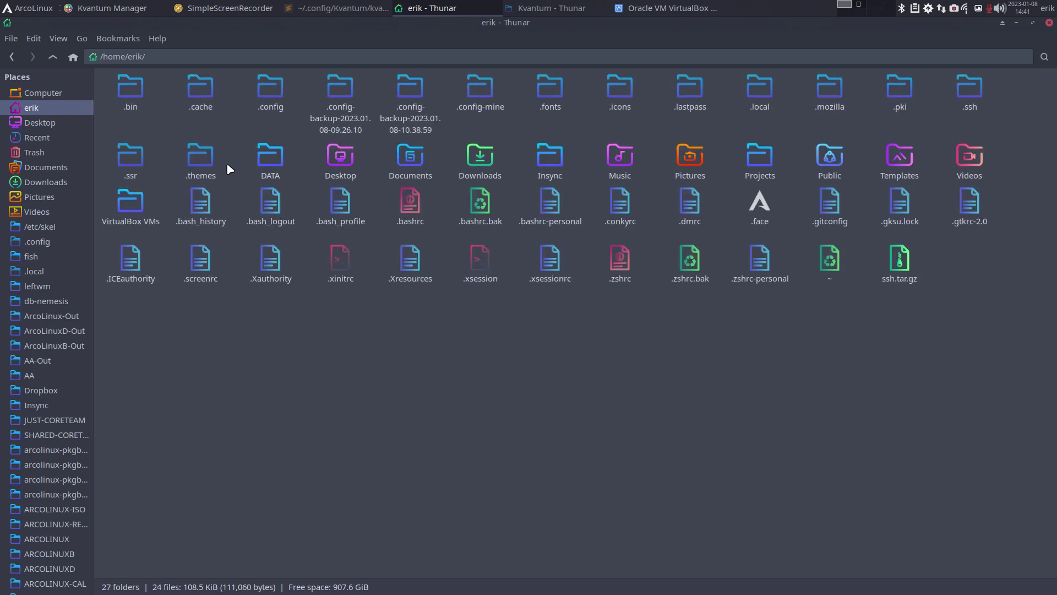
click(278, 89)
double_click(278, 89)
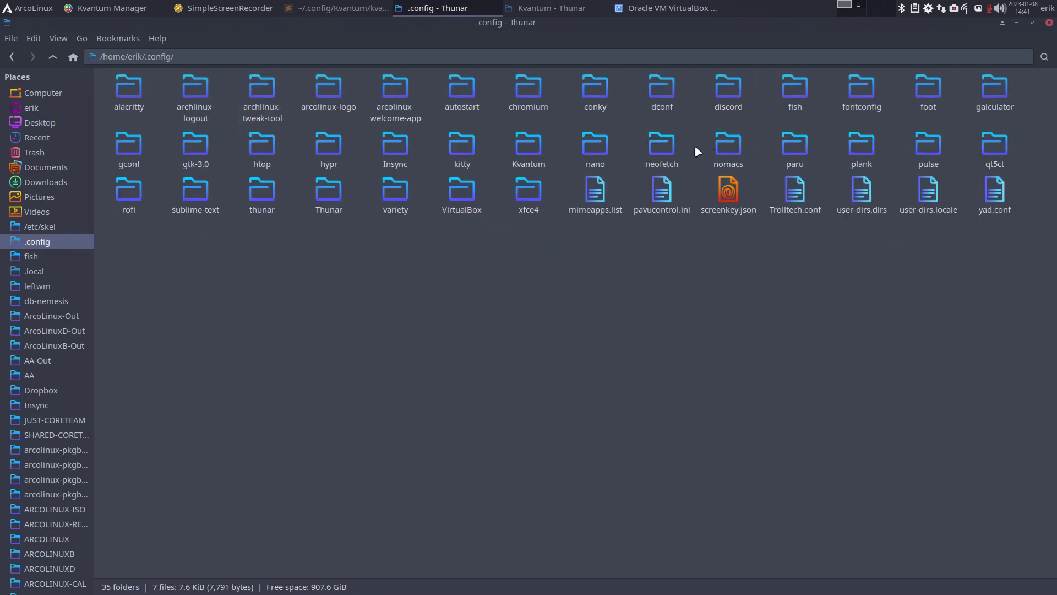
double_click(531, 150)
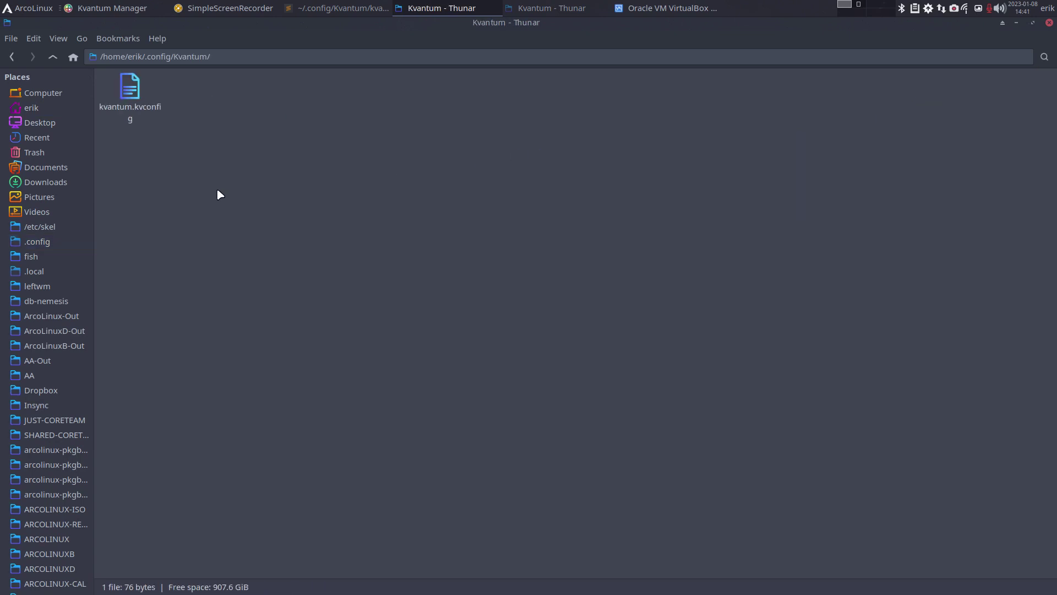
key(ctrl+v)
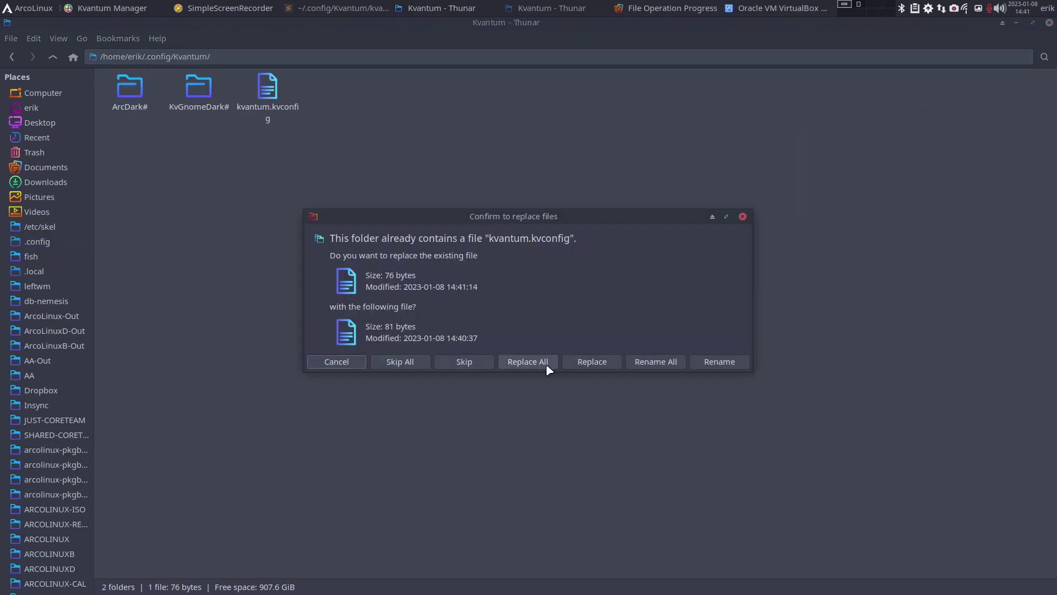
click(586, 364)
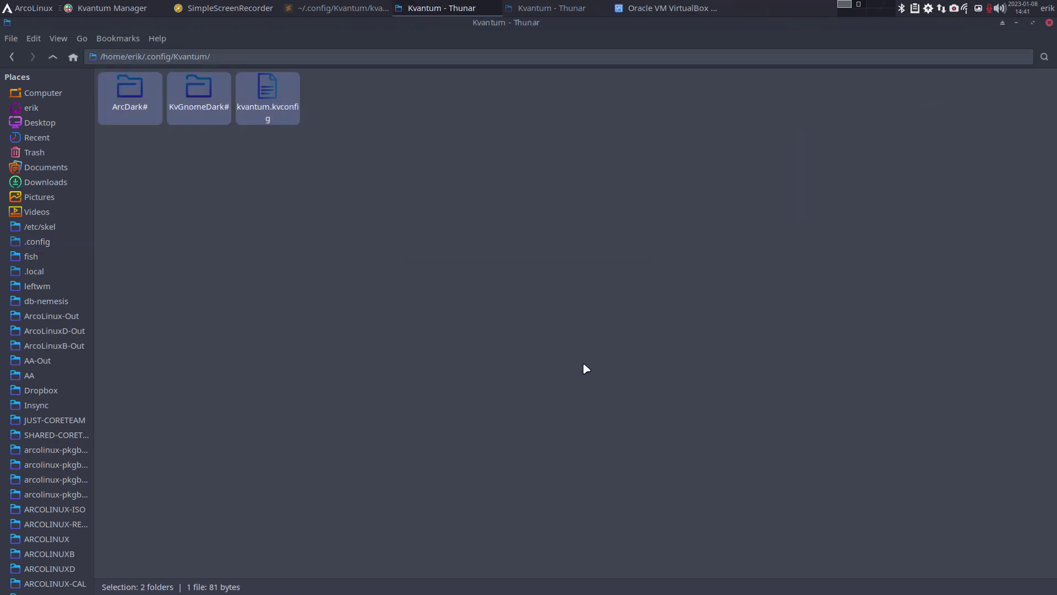
Step: Reopen kvantum.kvconfig and tile Thunar left and Sublime Text right, closing VirtualBox Manager
double_click(270, 94)
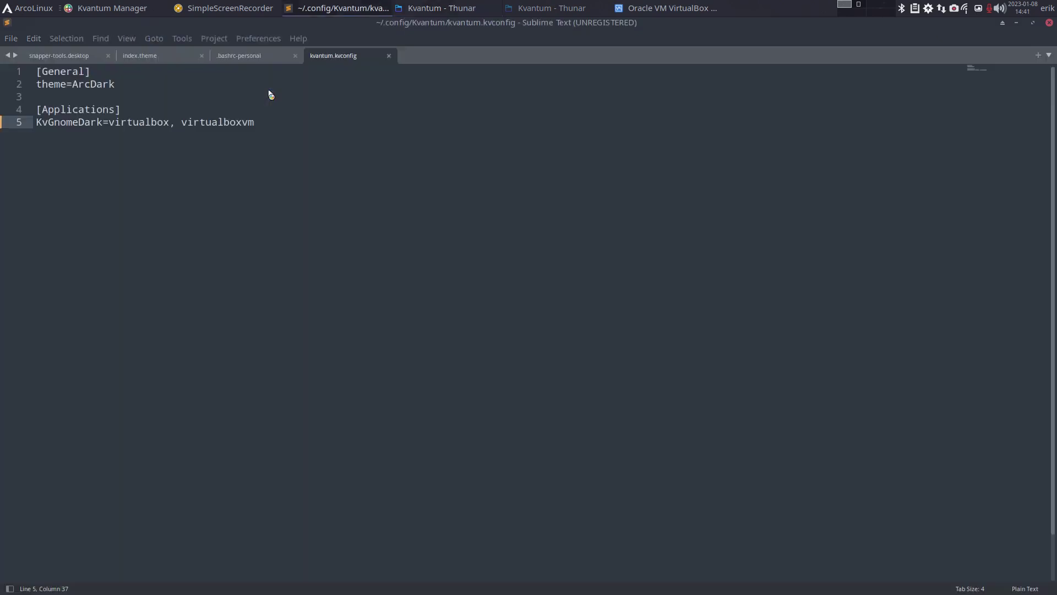
click(121, 86)
drag(320, 27, 586, 159)
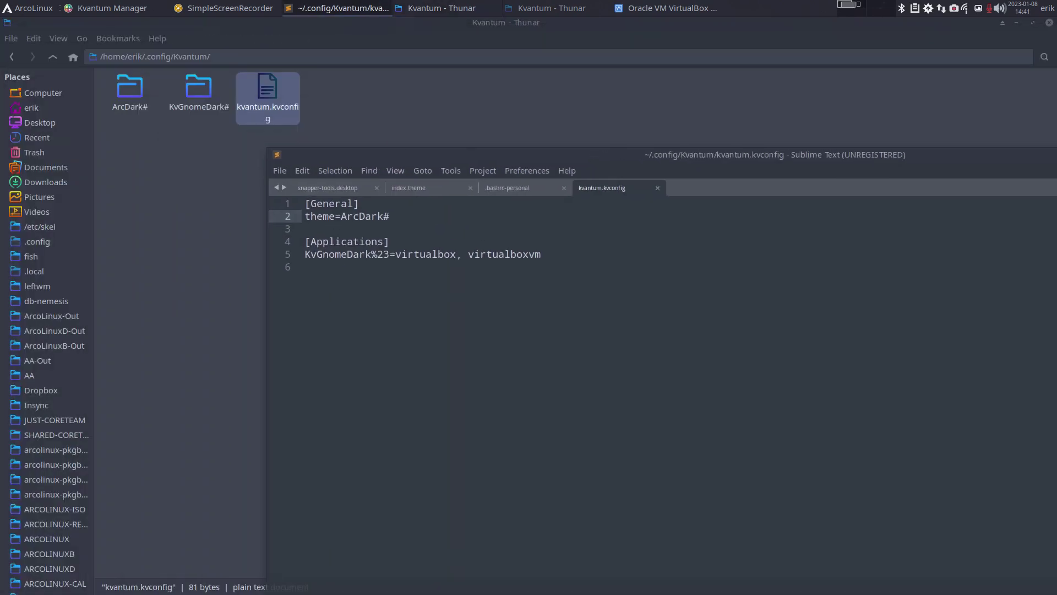
drag(207, 23, 3, 165)
drag(608, 80, 396, 124)
click(798, 123)
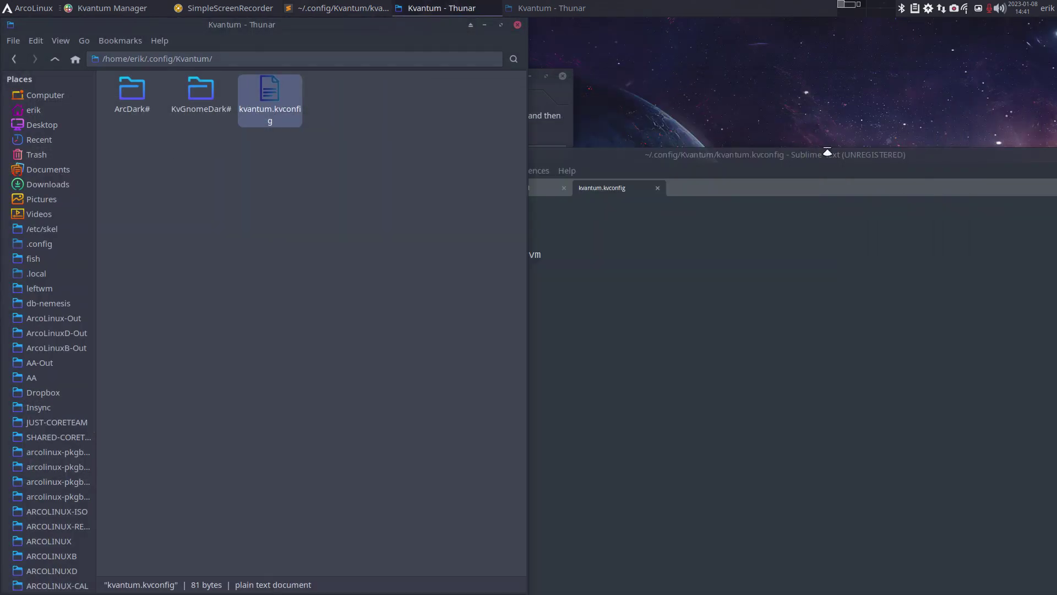
drag(837, 157, 1054, 161)
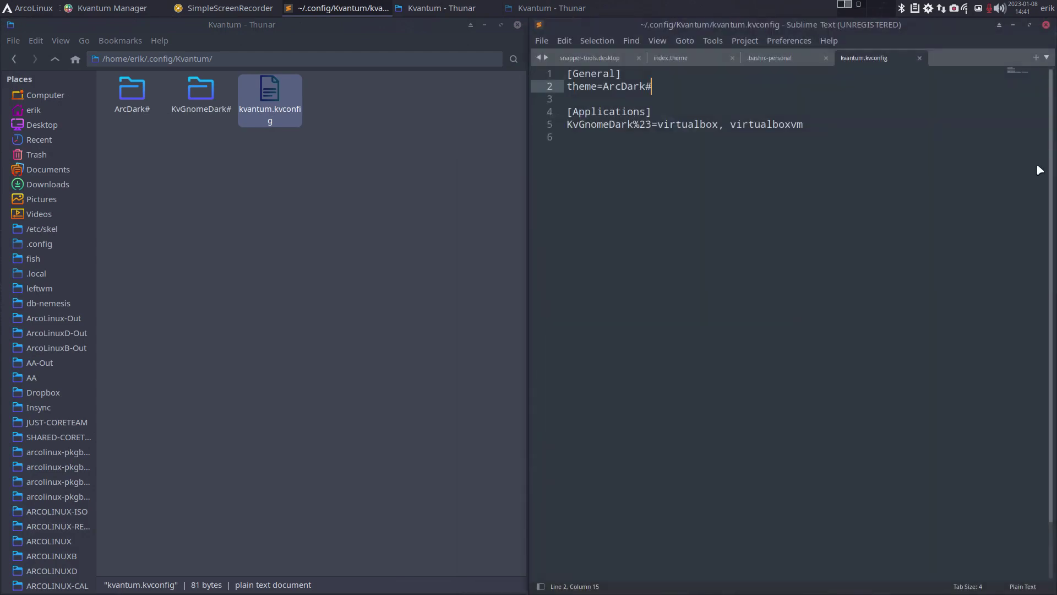
Step: Check the virtualbox and virtualboxvm entries on line 5 of the reloaded config
double_click(682, 128)
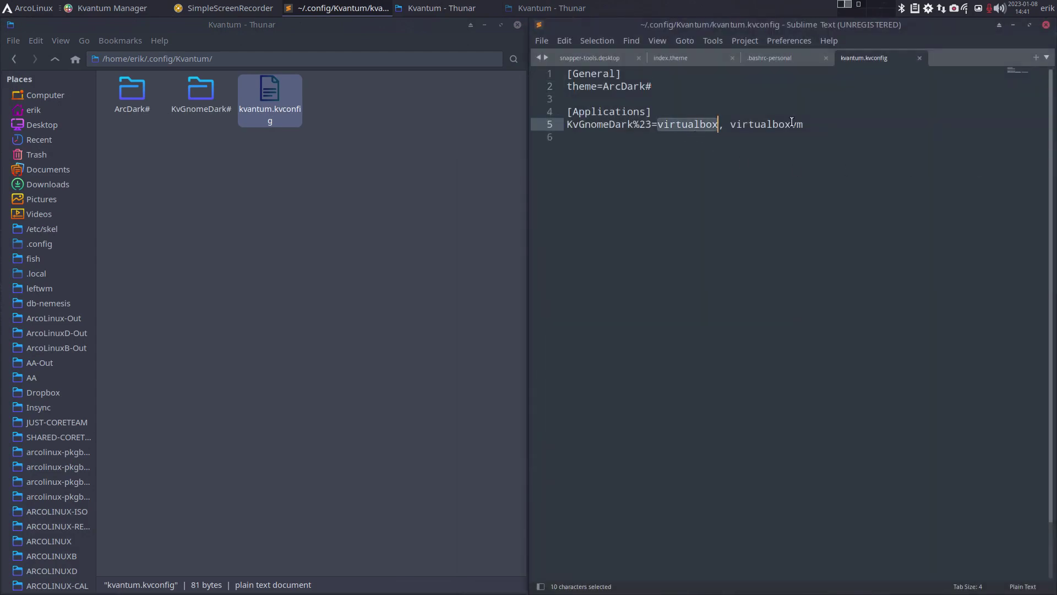
double_click(791, 124)
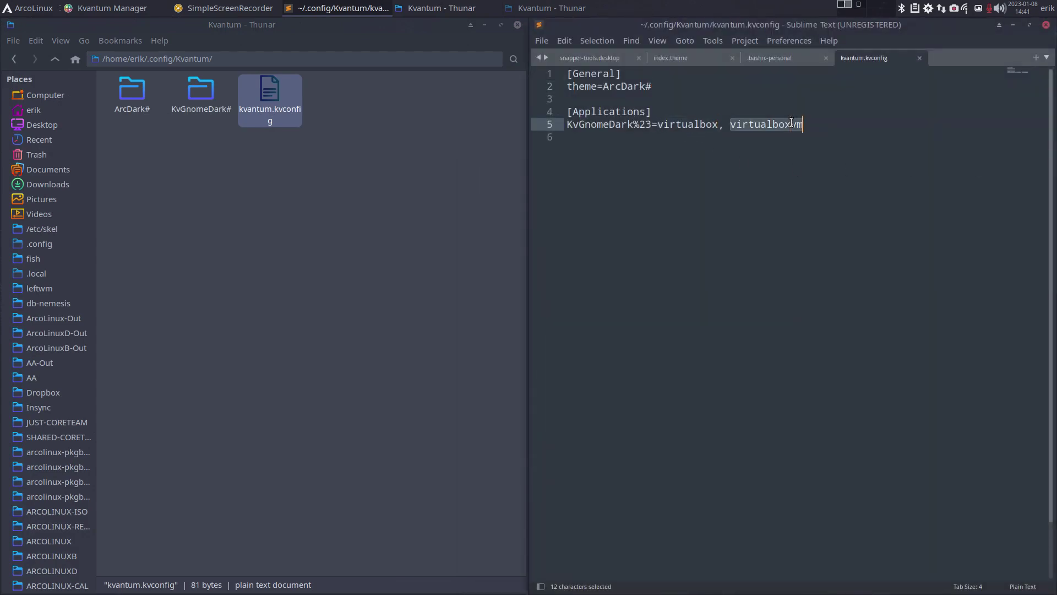
double_click(671, 127)
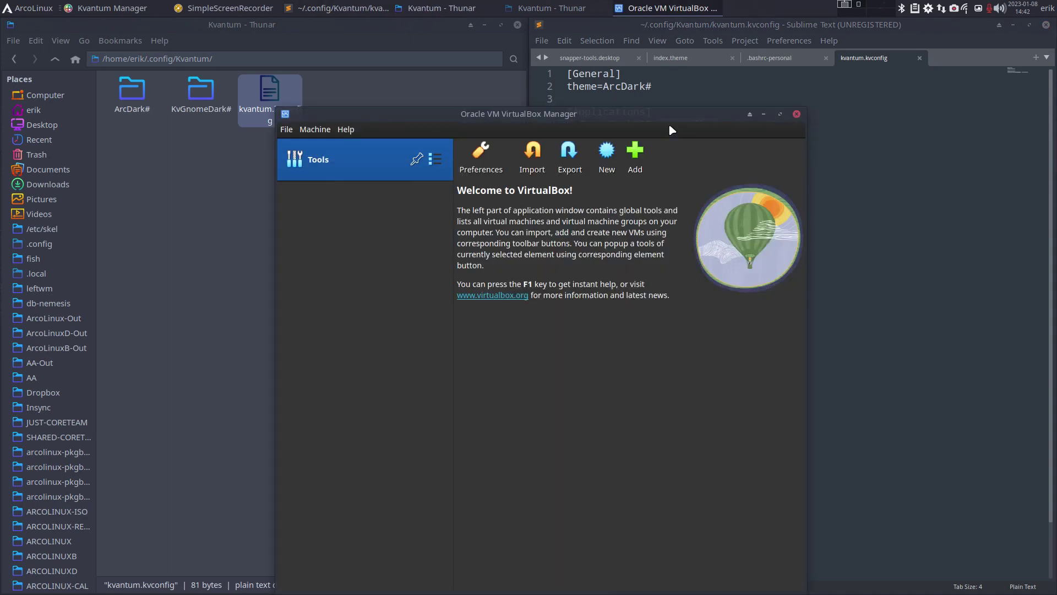
Step: Add the existing template virtual machine from template/template.vbox to VirtualBox
click(643, 158)
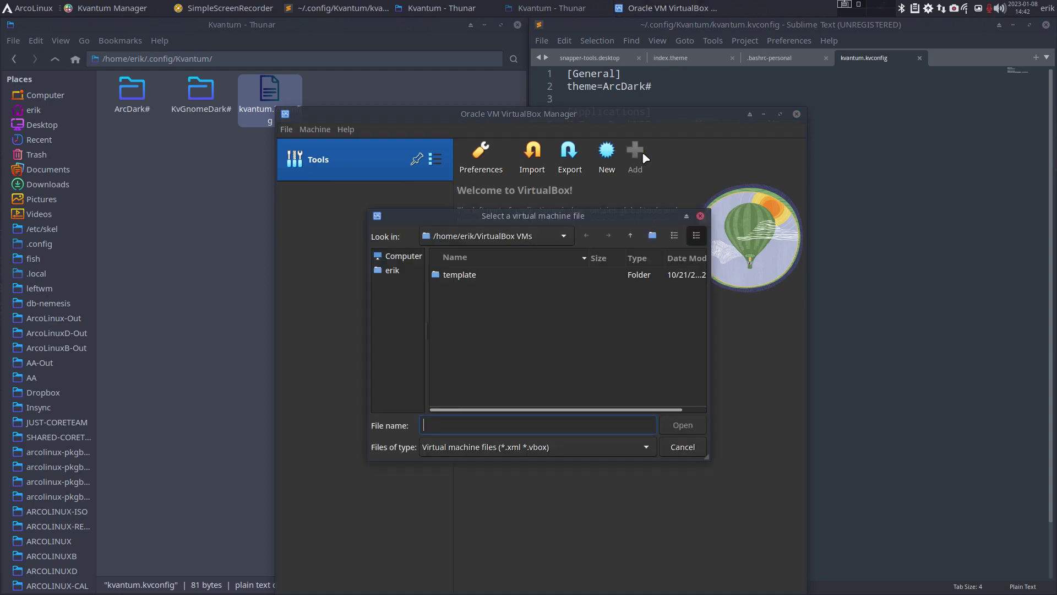
click(508, 275)
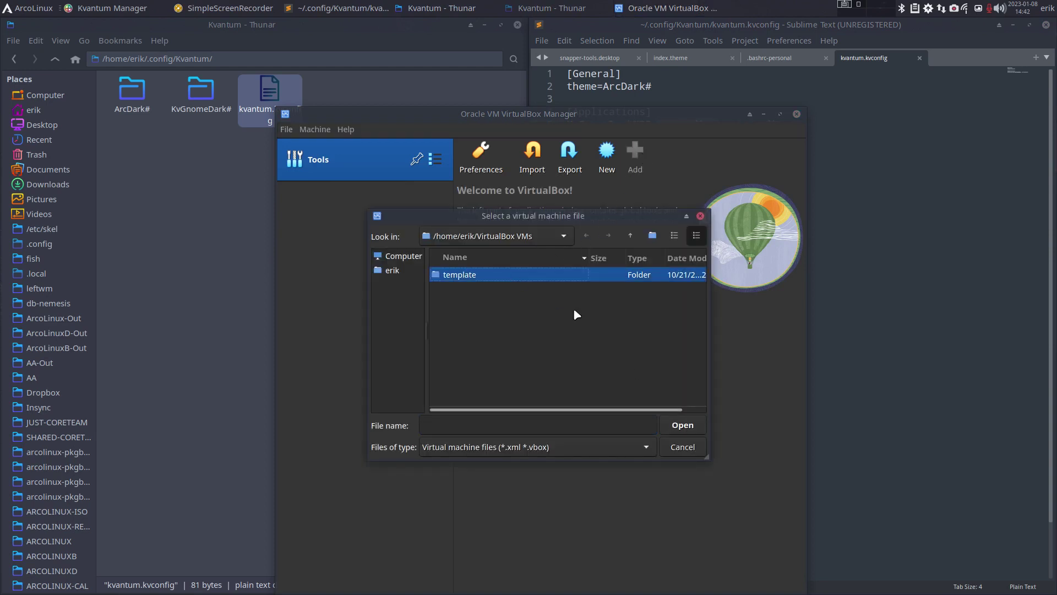
double_click(558, 276)
click(546, 287)
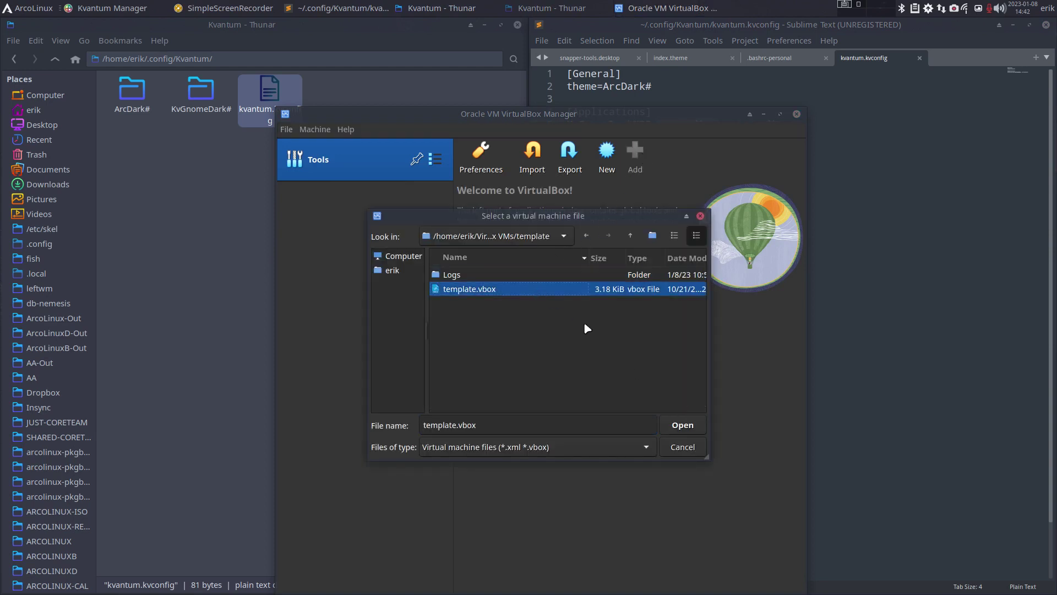
click(681, 425)
Step: Clone the template machine into a new VM named XL
right_click(379, 200)
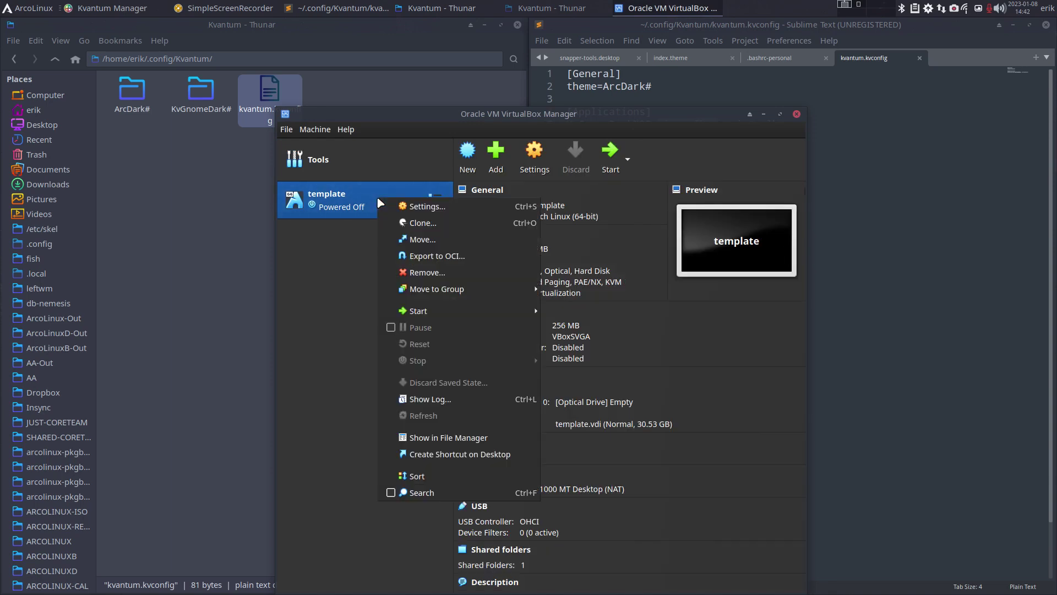
click(421, 222)
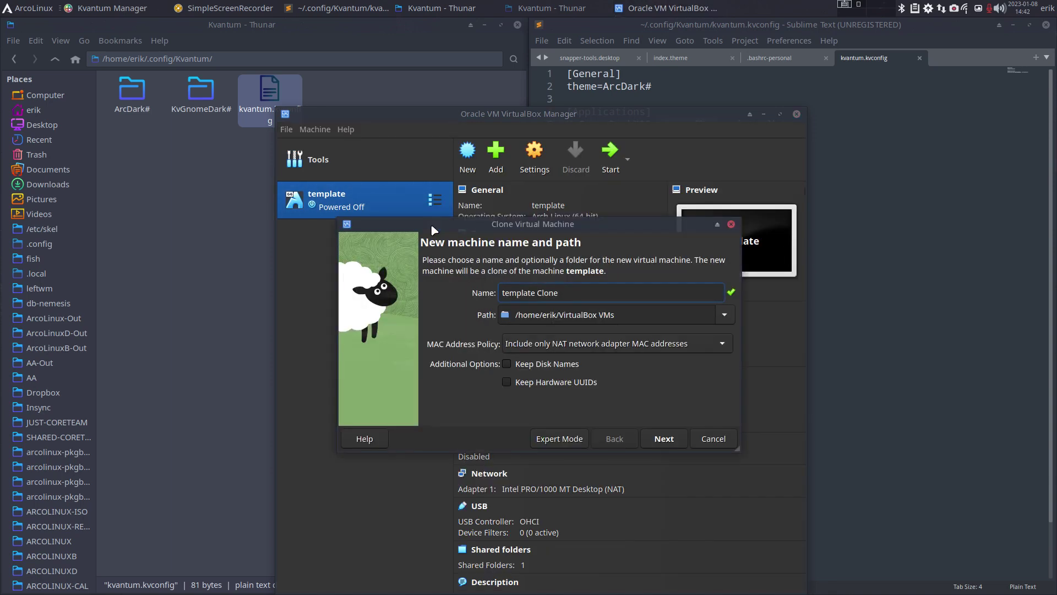
key(ctrl+a)
text(XL)
key(Return)
key(Return)
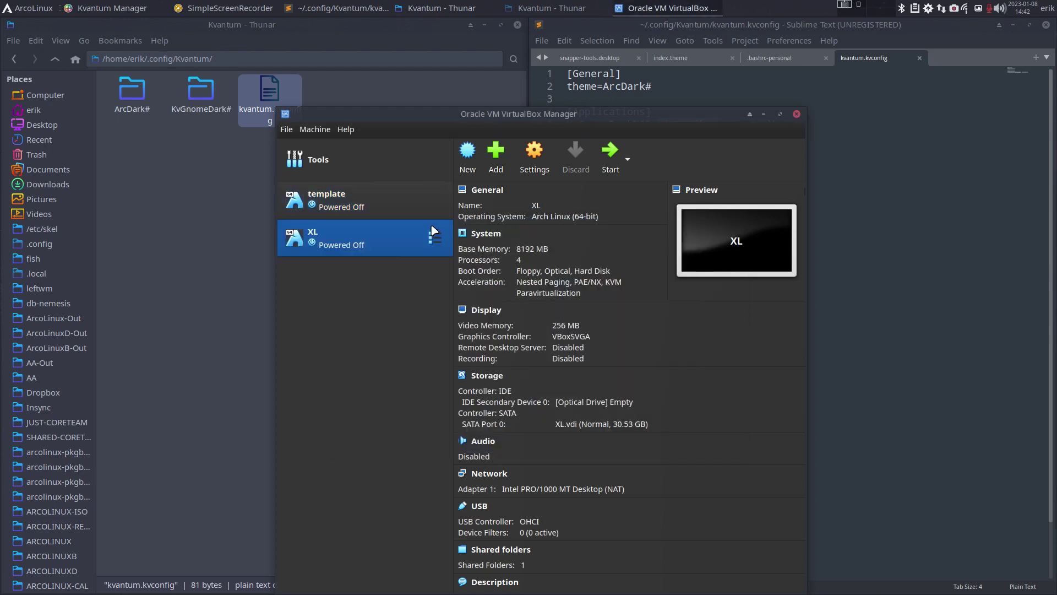
Step: Start the XL virtual machine and move its window toward the lower right
double_click(387, 241)
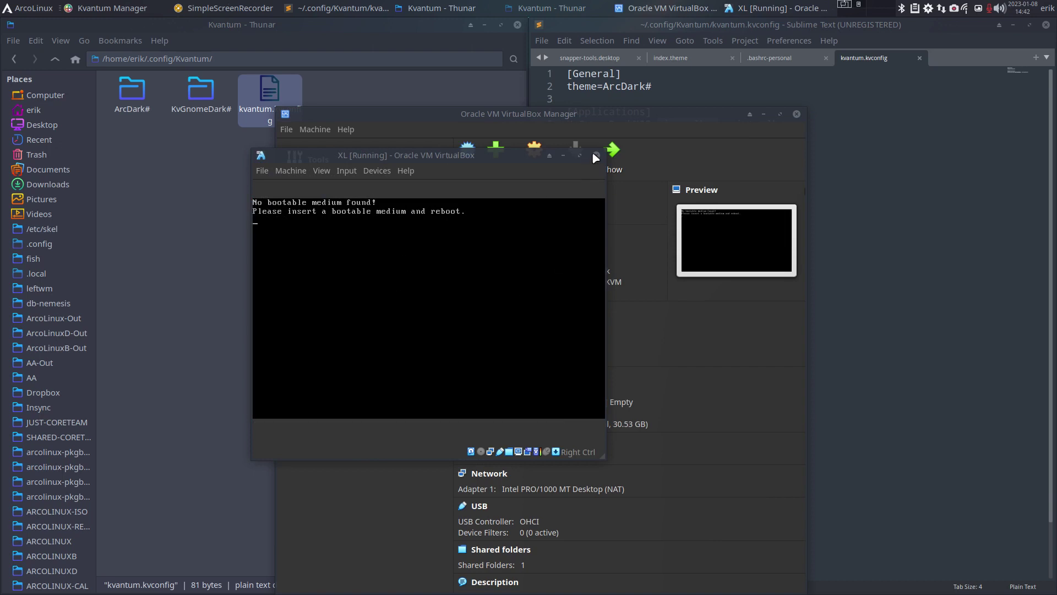
click(262, 172)
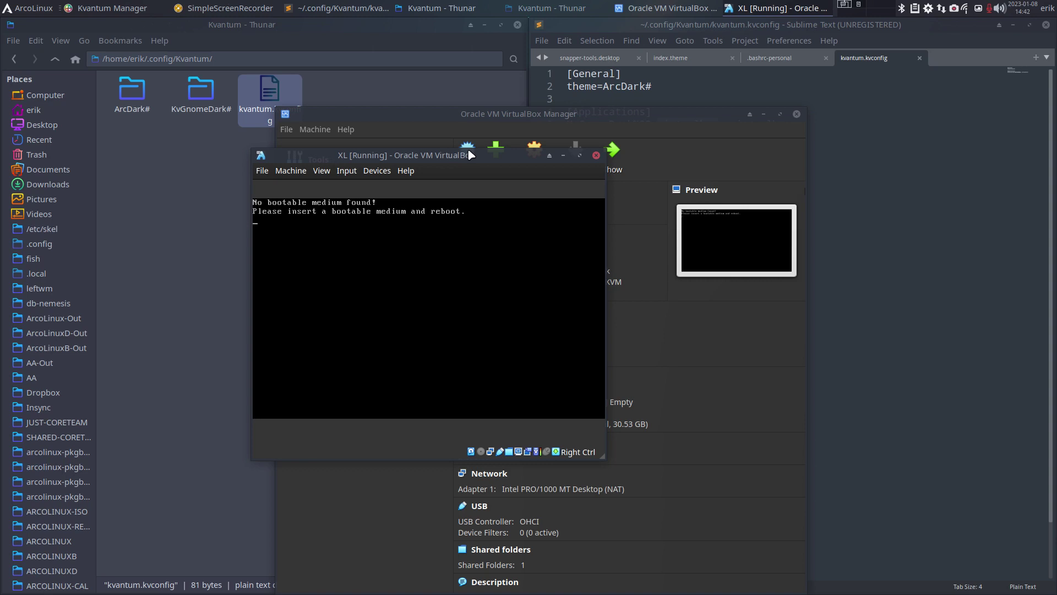
drag(476, 155, 673, 204)
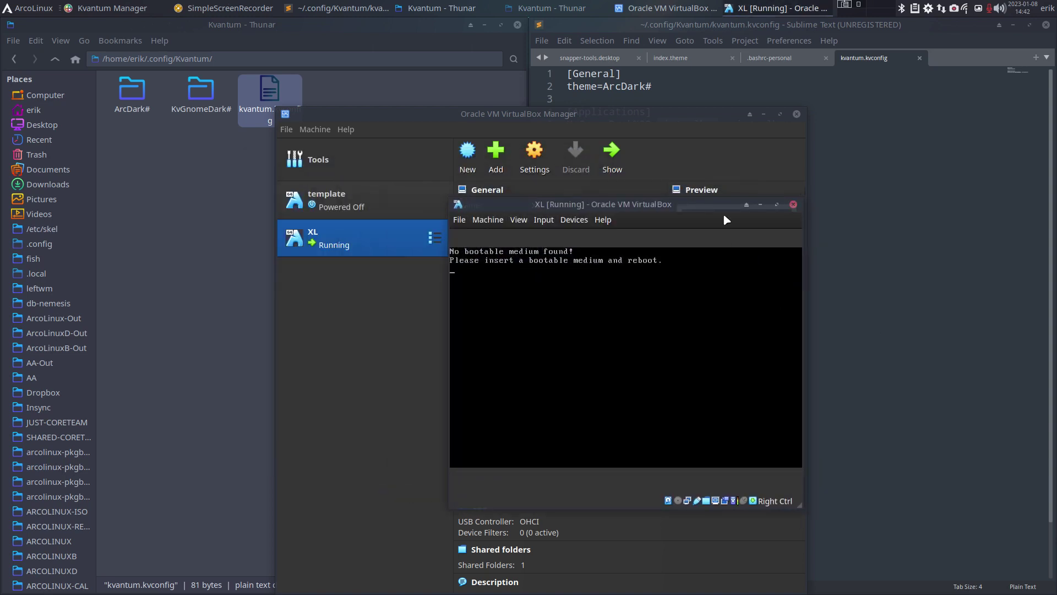
Step: Power off the XL machine and close VirtualBox Manager
click(793, 204)
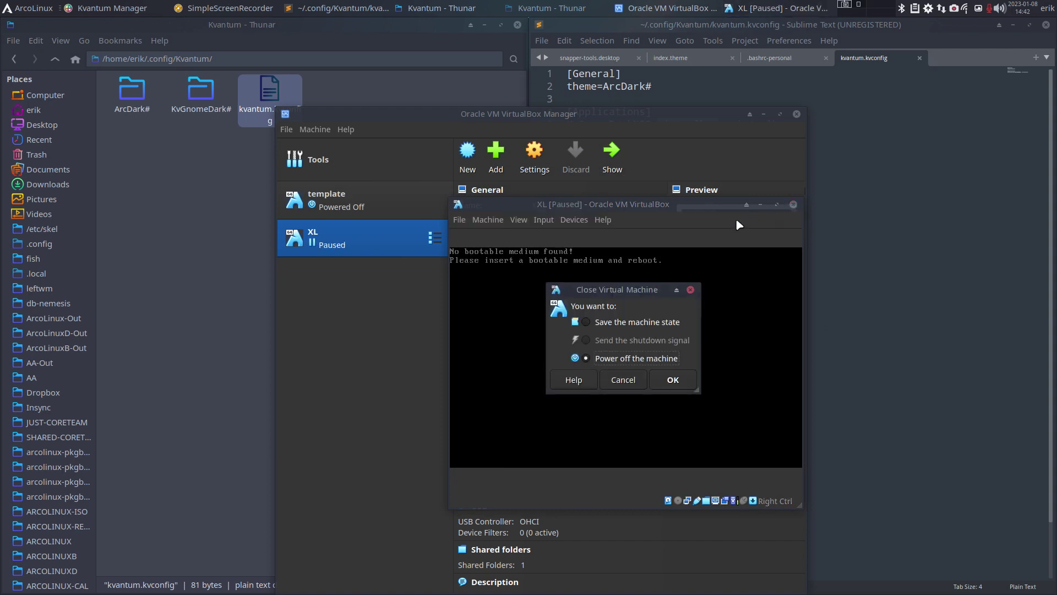
click(676, 378)
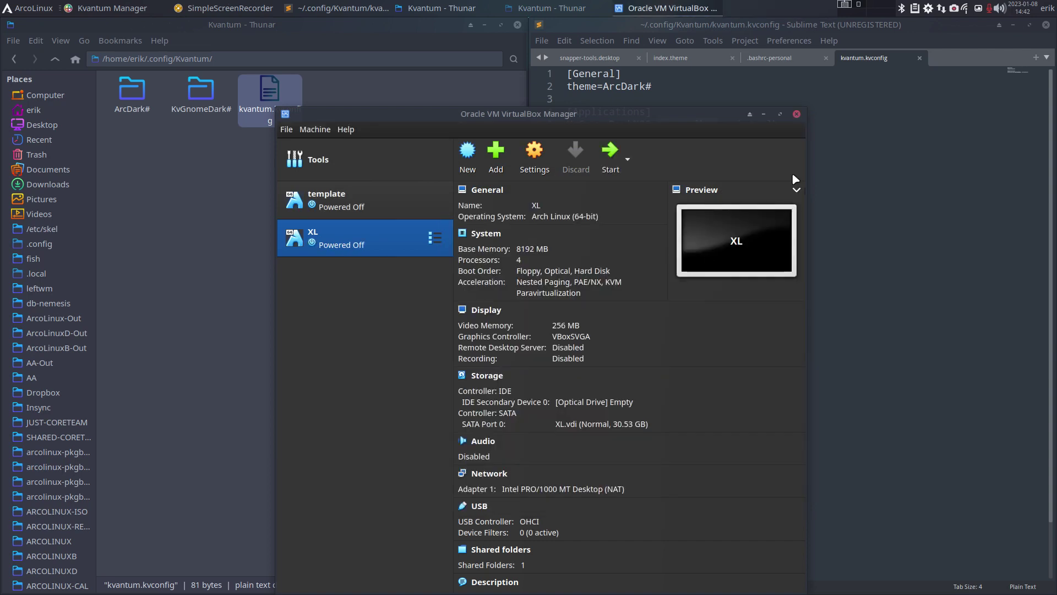
click(796, 114)
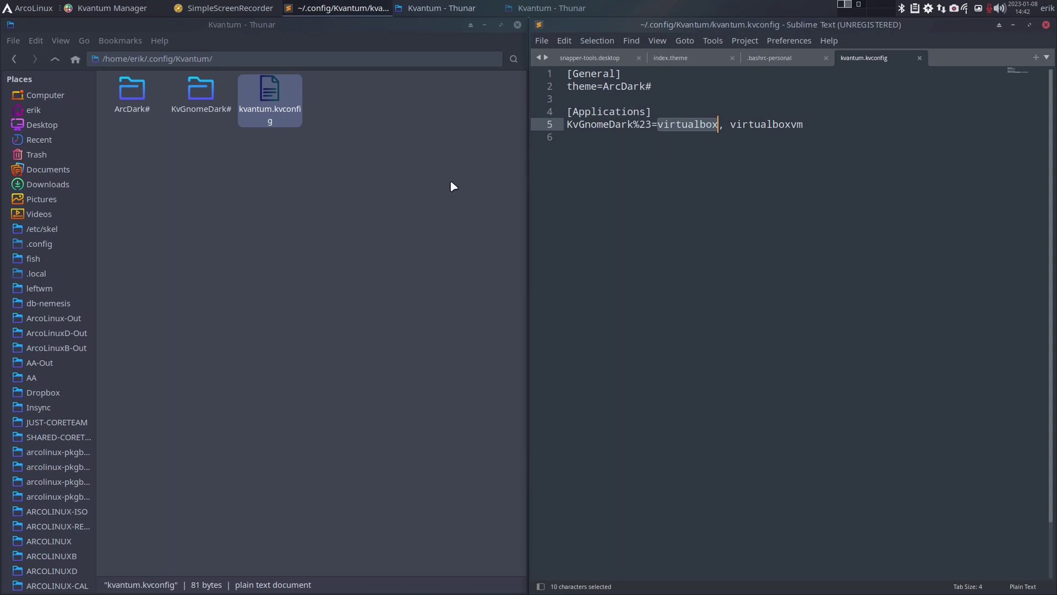
Step: Peek into the KvGnomeDark# and ArcDark# folders, return to ~/.config/Kvantum, and bring up dmenu
double_click(206, 95)
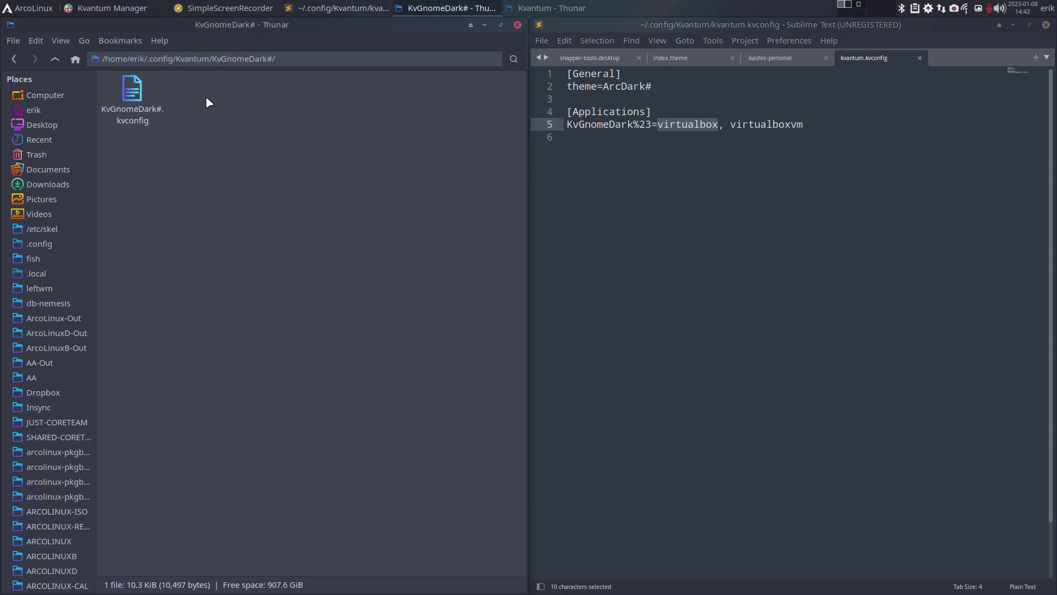
click(49, 60)
double_click(131, 92)
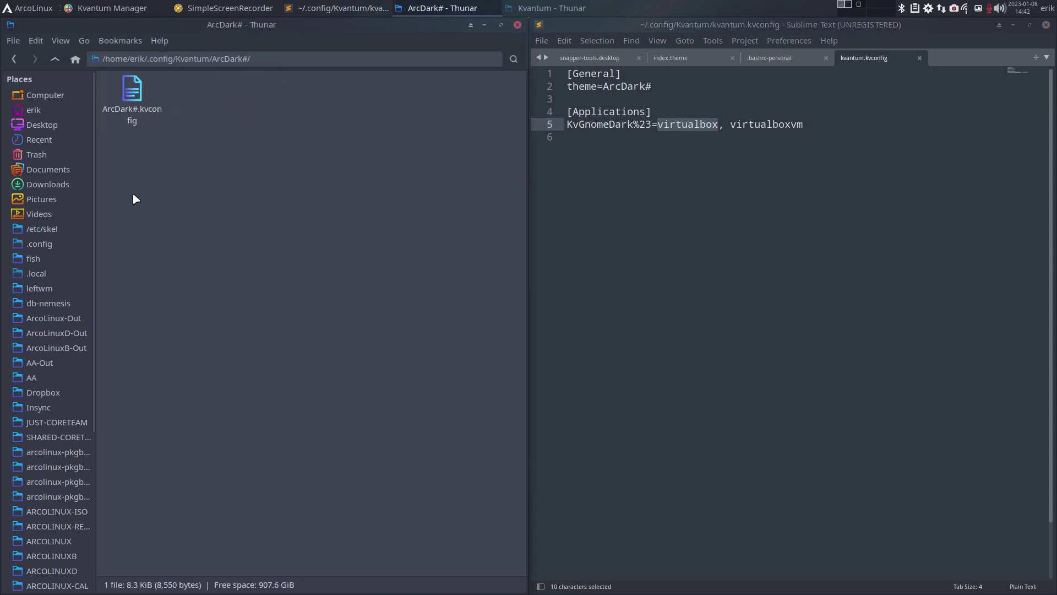
click(55, 60)
click(197, 96)
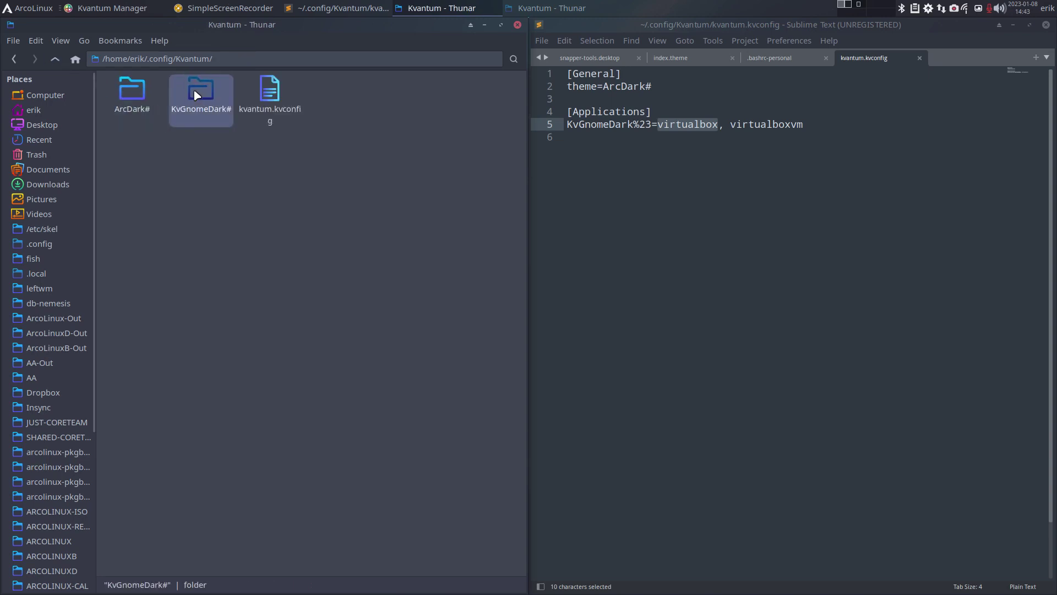
click(314, 395)
key(super+shift+Return)
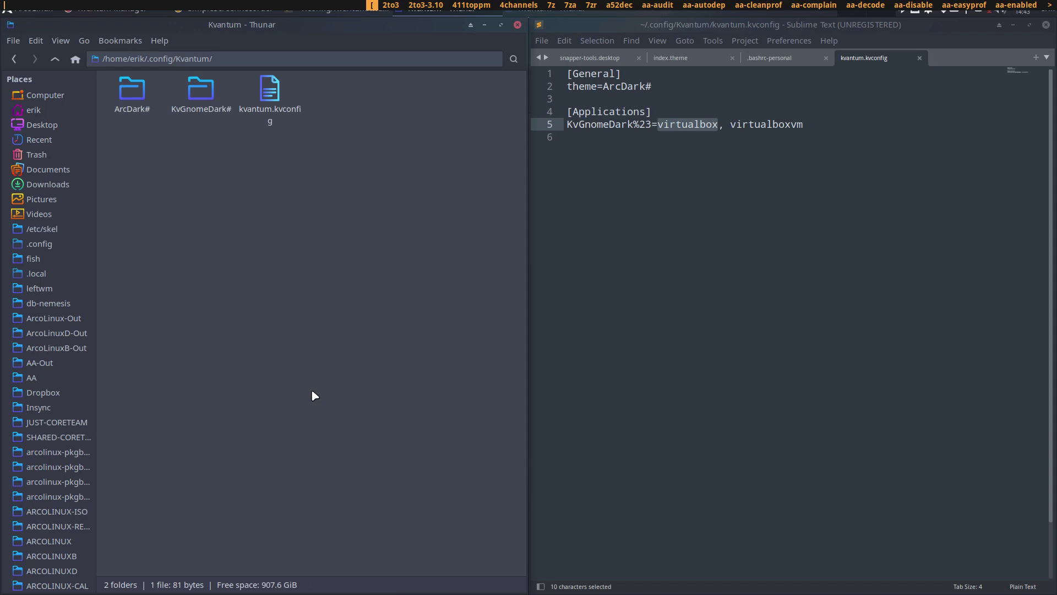
Step: Launch kvantummanager maximized and expand Configure Active Theme for ArcDark#.kvconfig
text(kvantum)
key(Return)
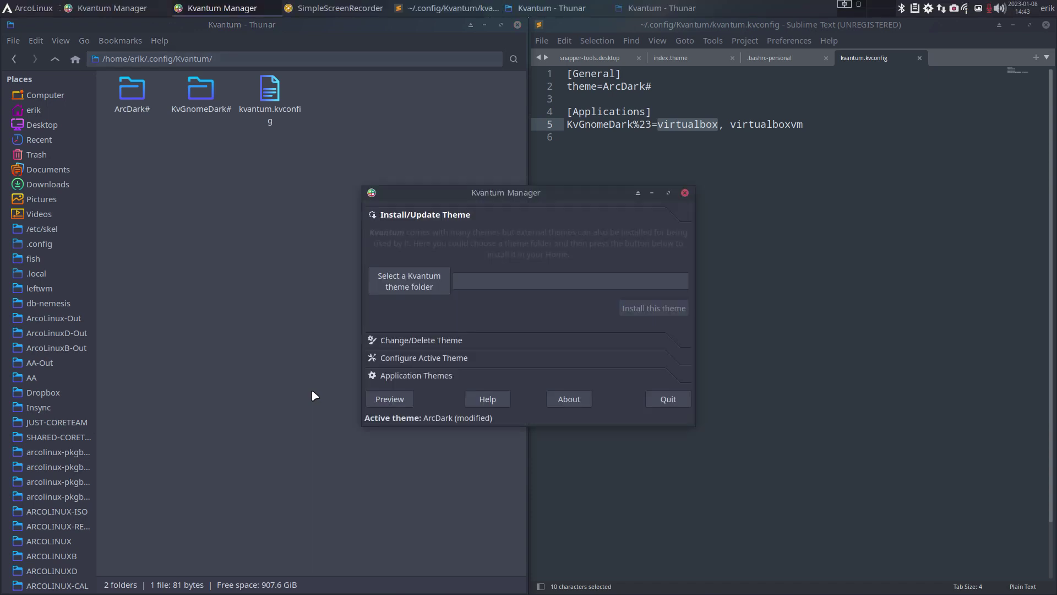
click(669, 193)
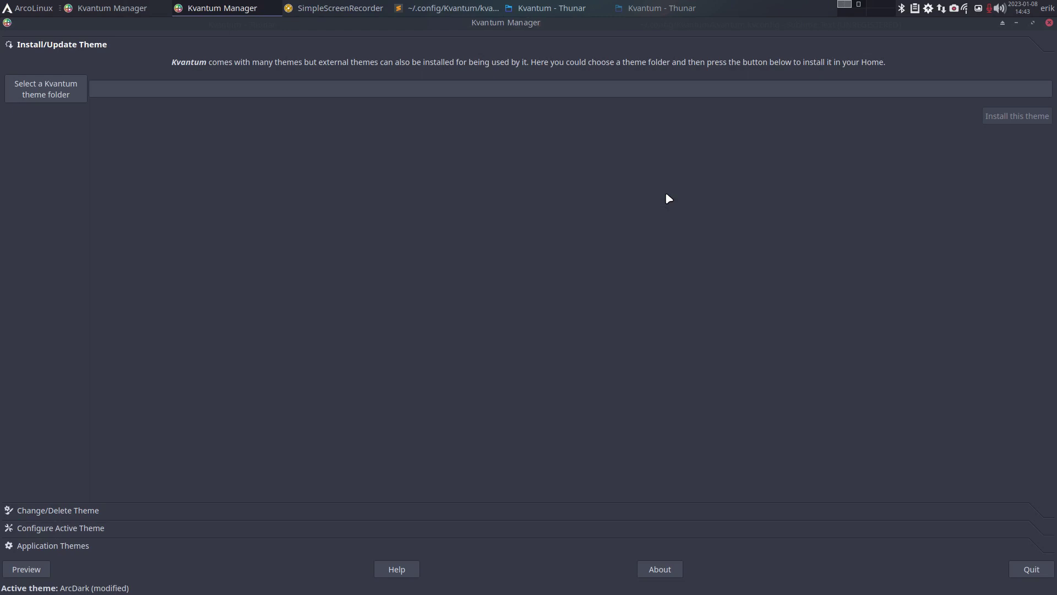
click(48, 510)
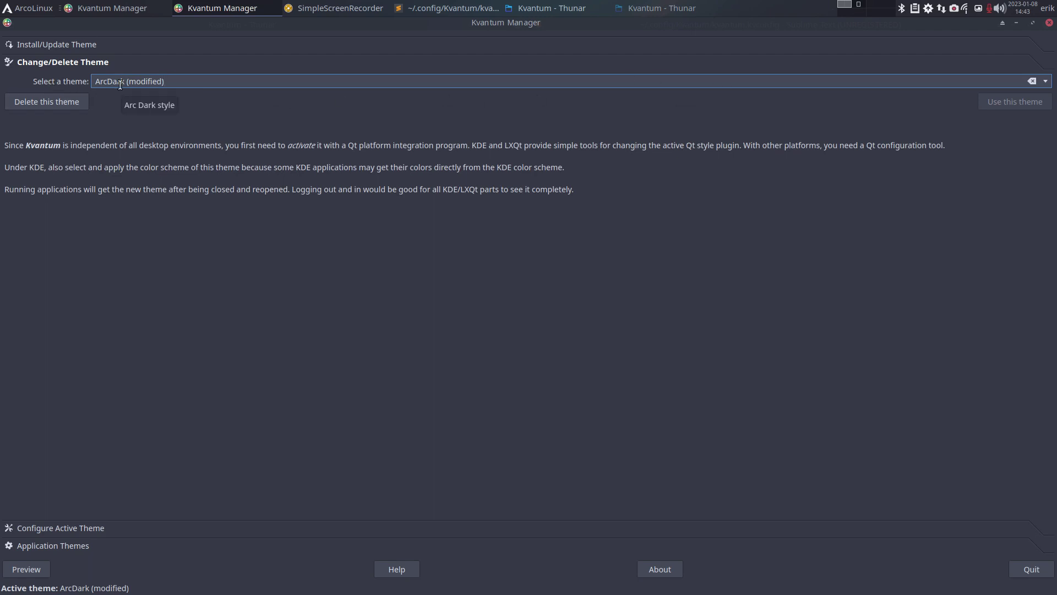
click(89, 528)
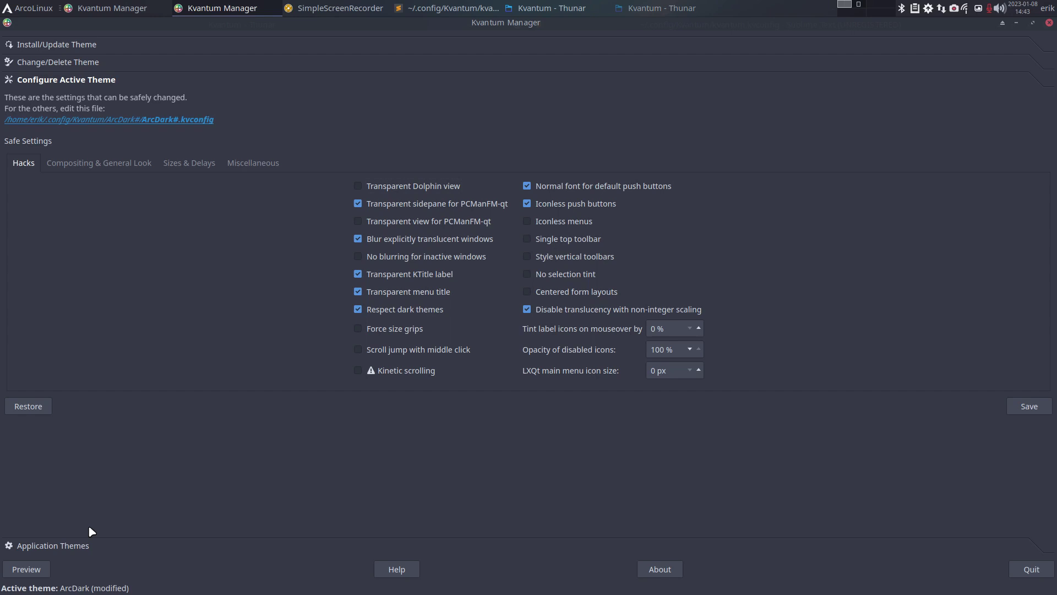
Step: Inspect ArcDark's Opaque apps list under Compositing & General Look, selecting 'kvantum'
click(105, 165)
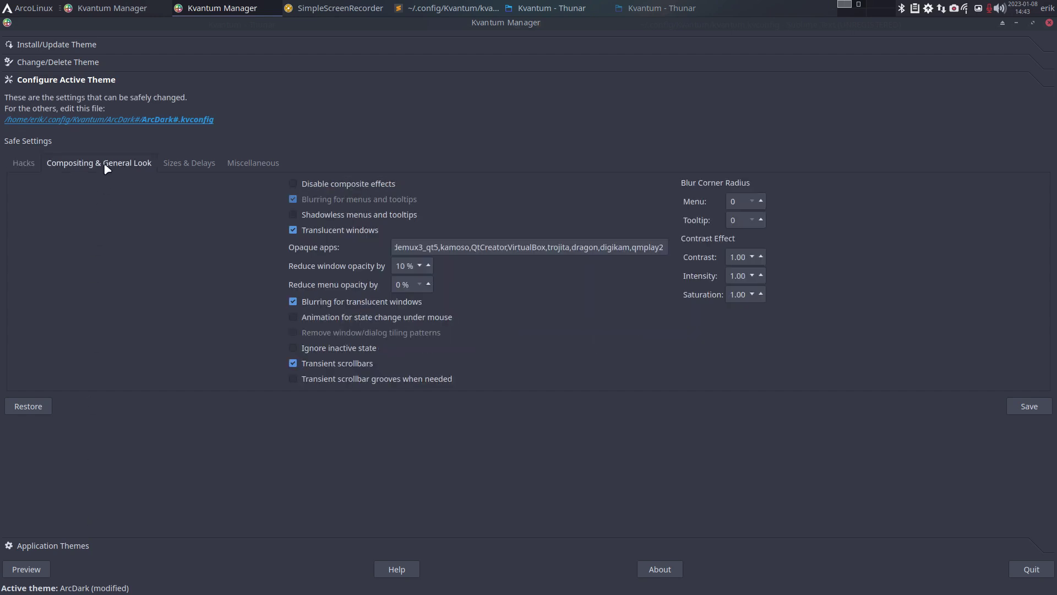
drag(422, 247, 361, 244)
click(425, 247)
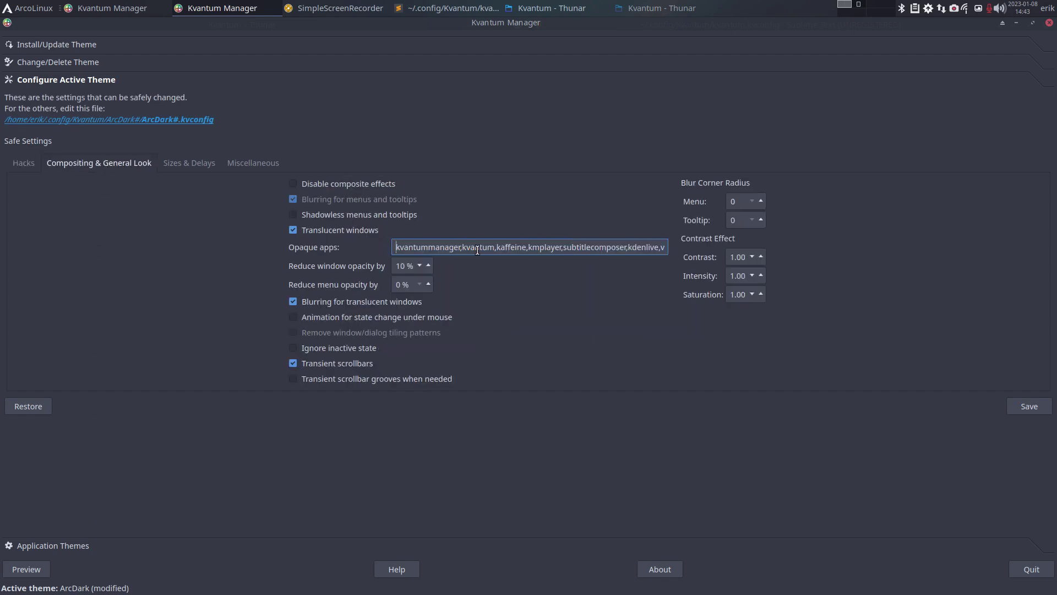
drag(494, 248, 391, 250)
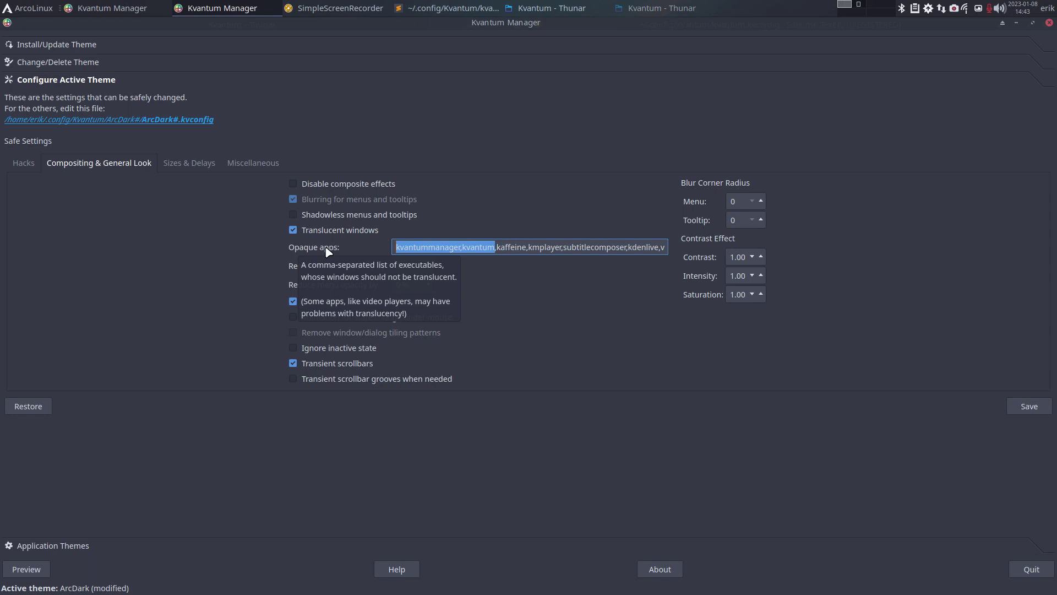
click(435, 247)
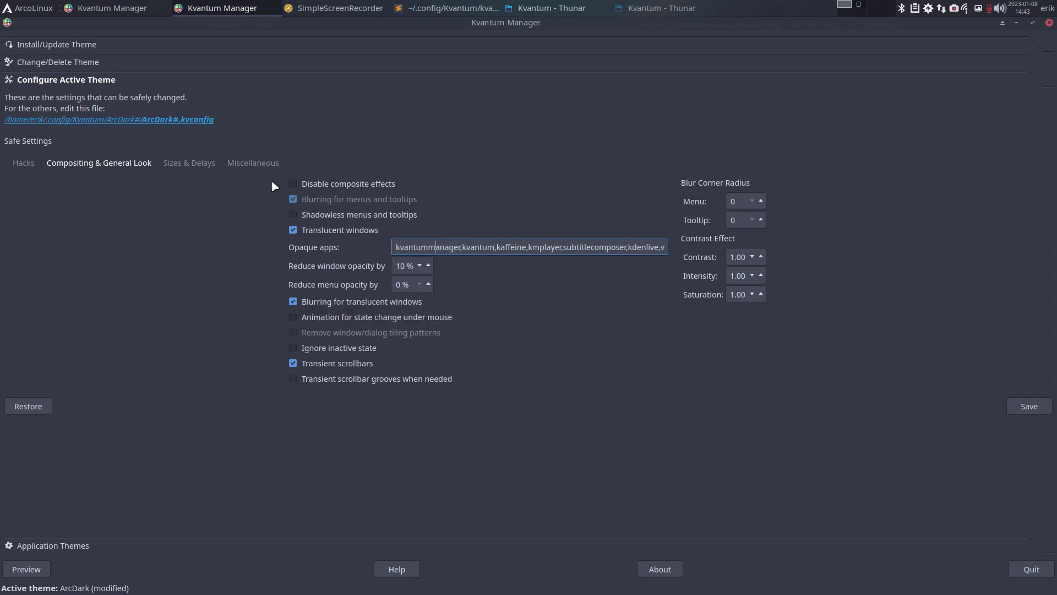
double_click(478, 247)
Step: Save the ArcDark configuration and review the Hacks settings
click(1027, 408)
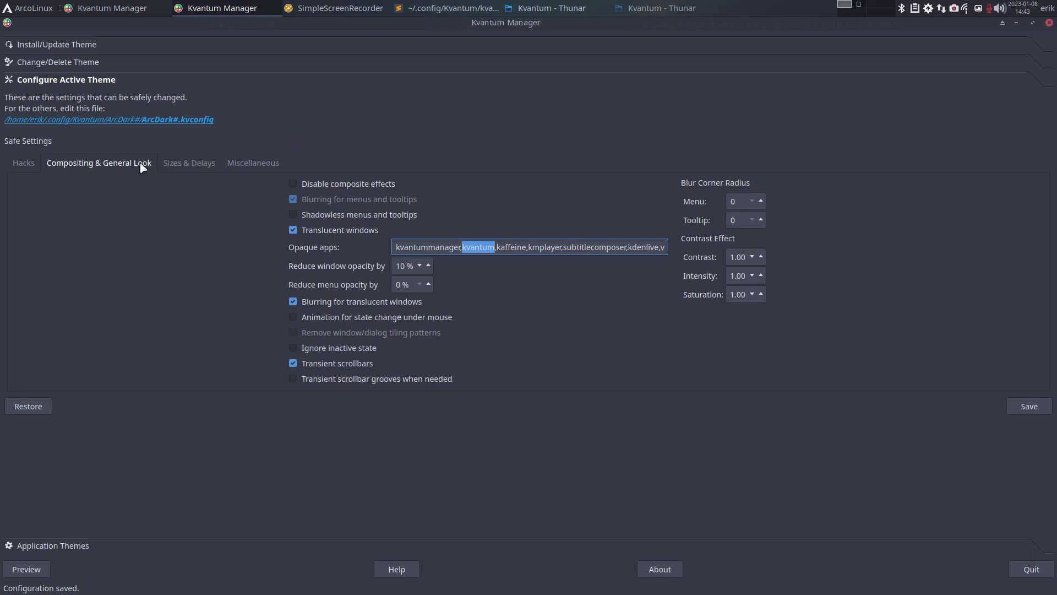
click(26, 163)
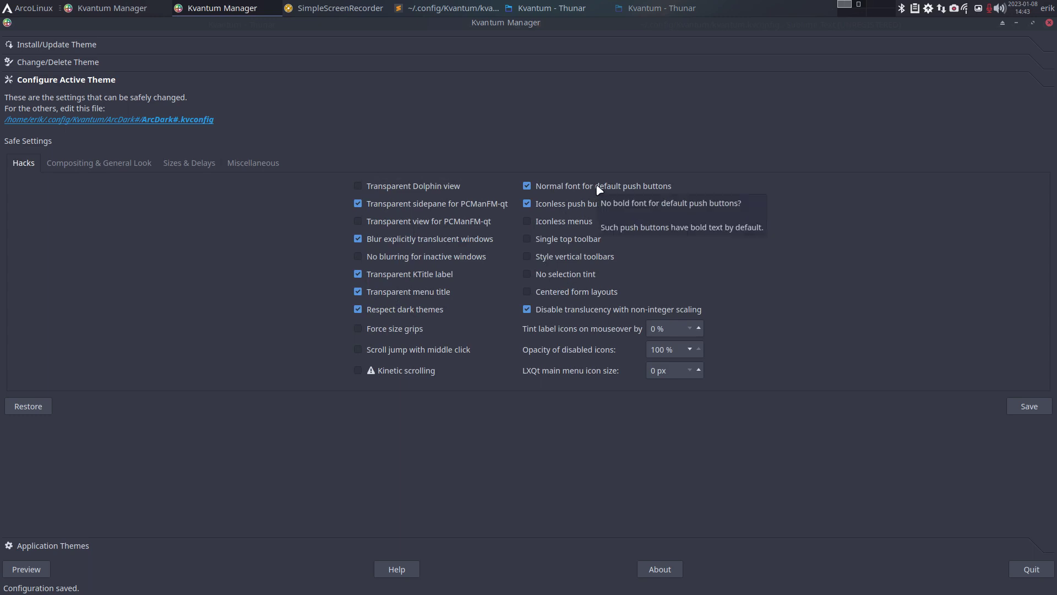
click(116, 164)
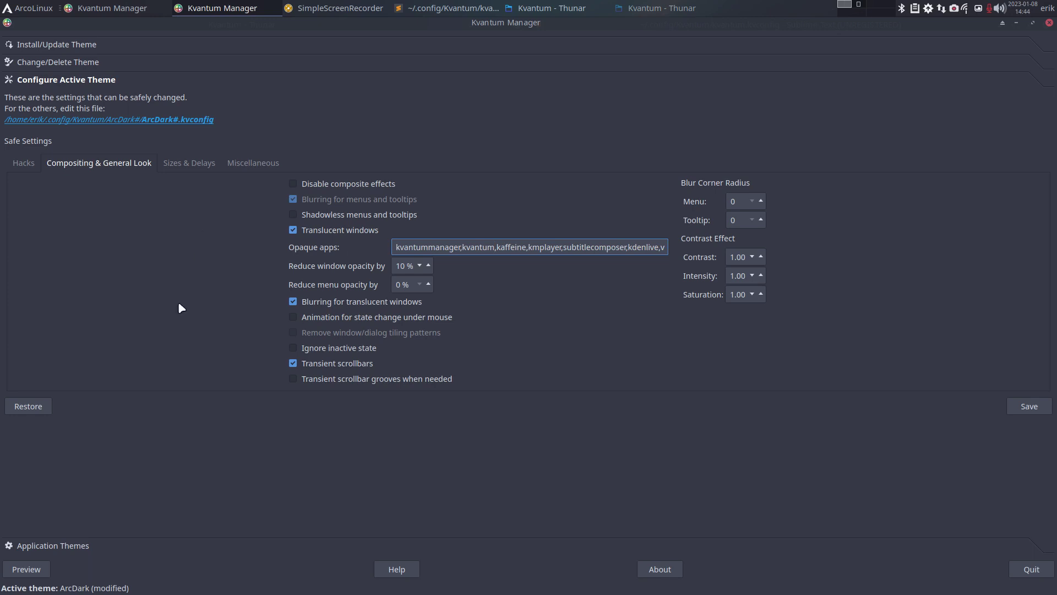
click(72, 545)
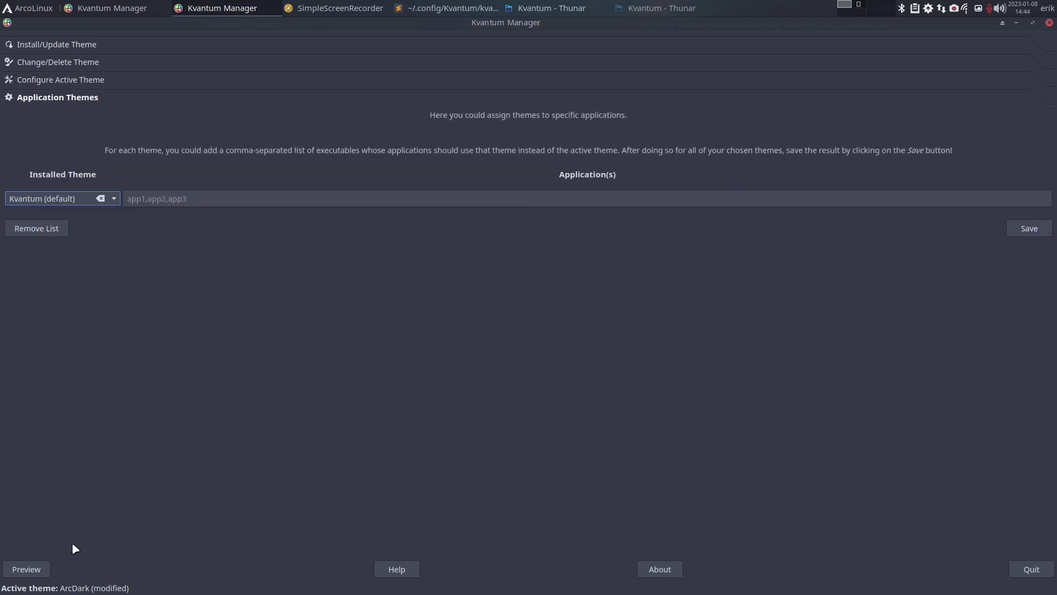
click(117, 199)
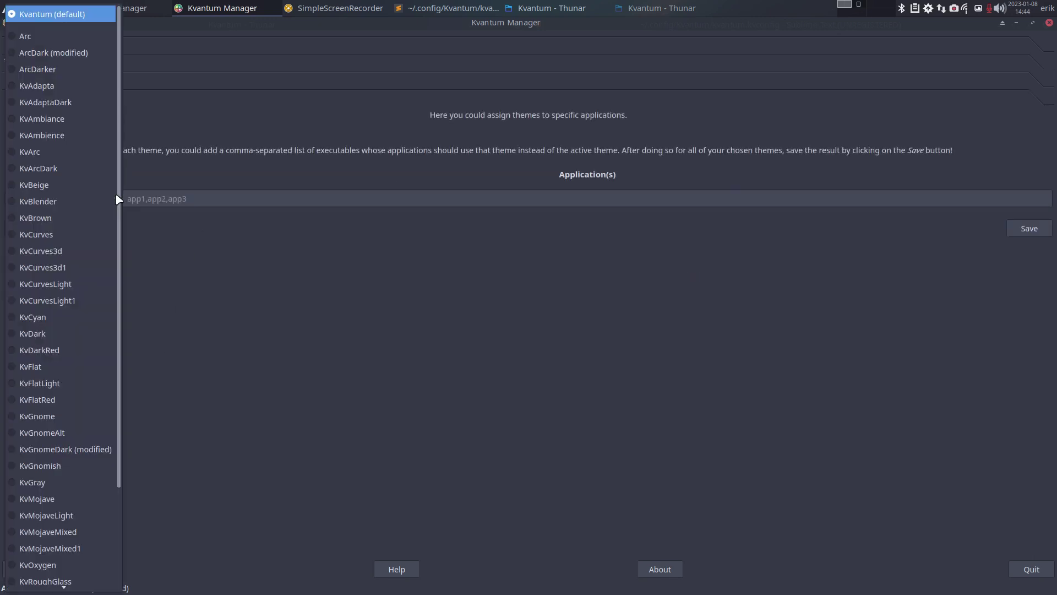
click(85, 54)
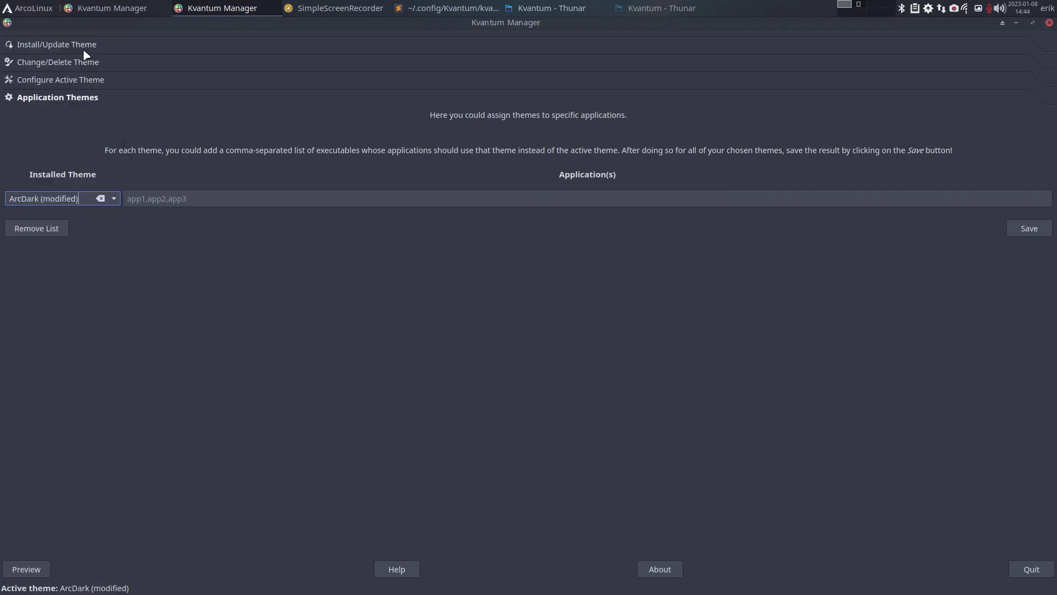
click(116, 200)
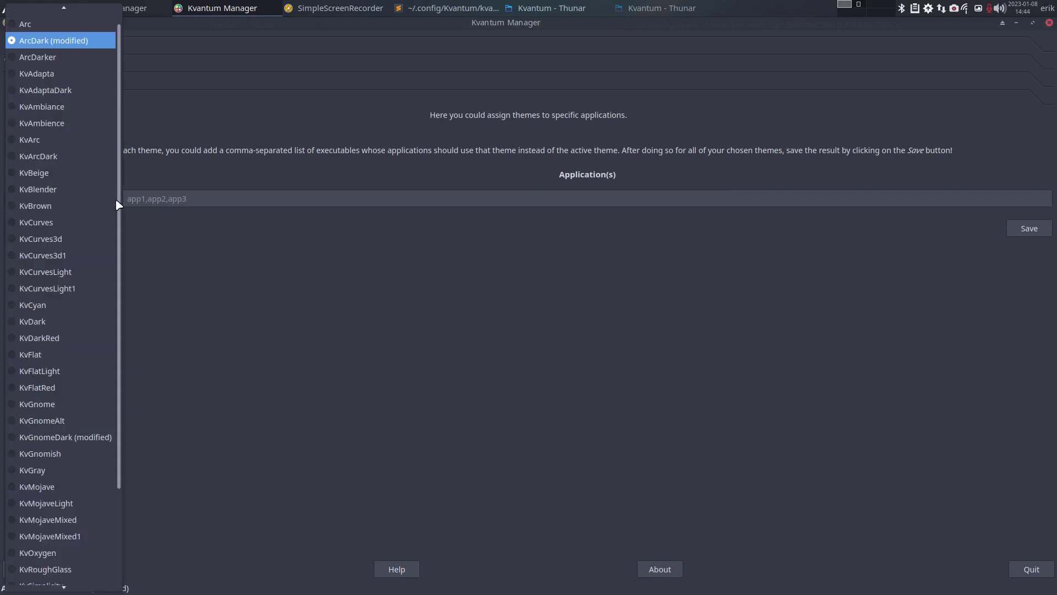
click(91, 438)
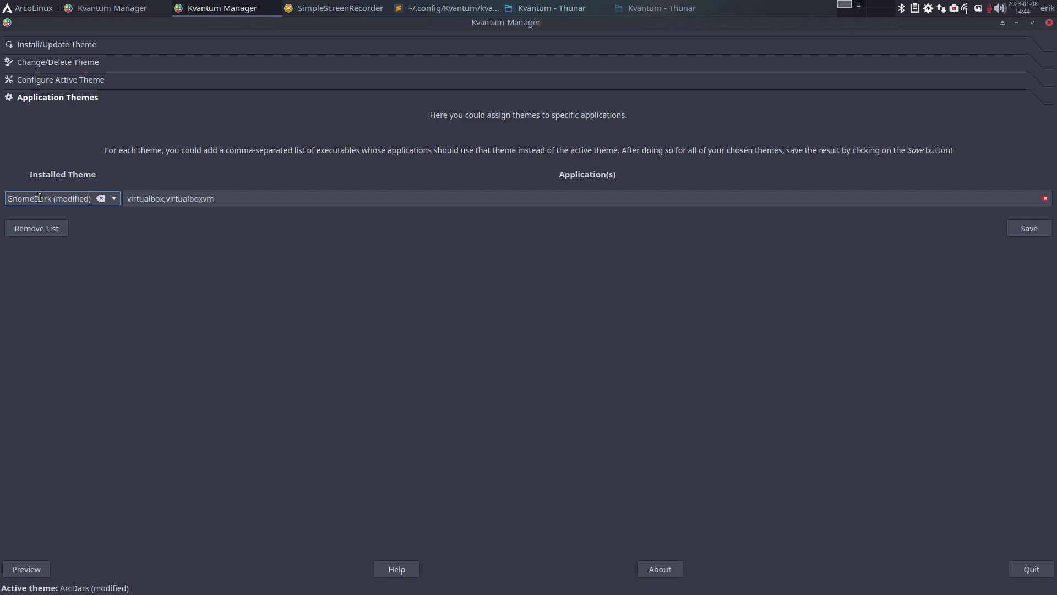
click(112, 200)
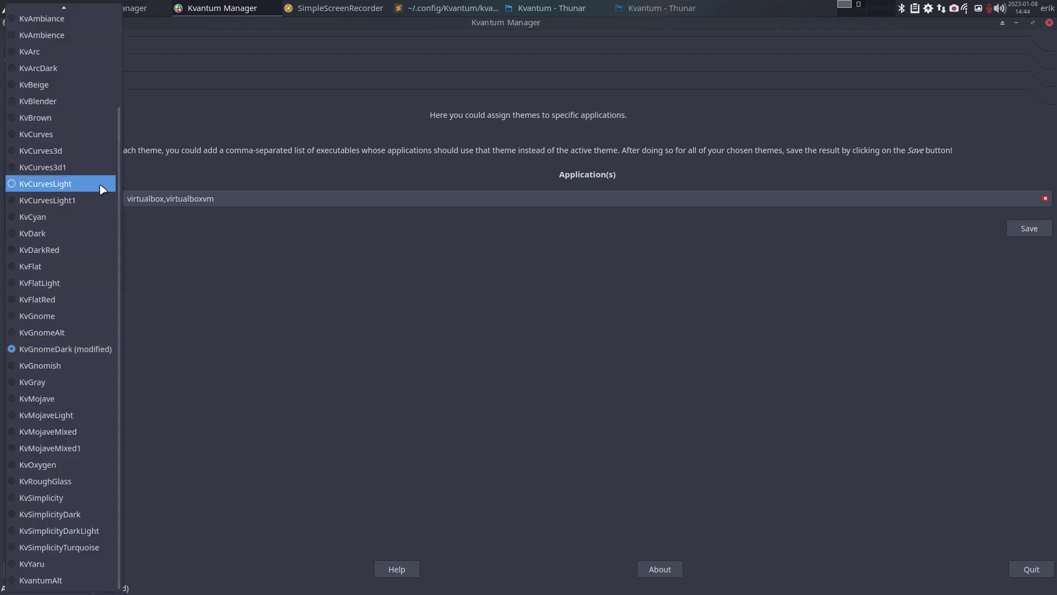
scroll(100, 184, up, 2)
click(77, 51)
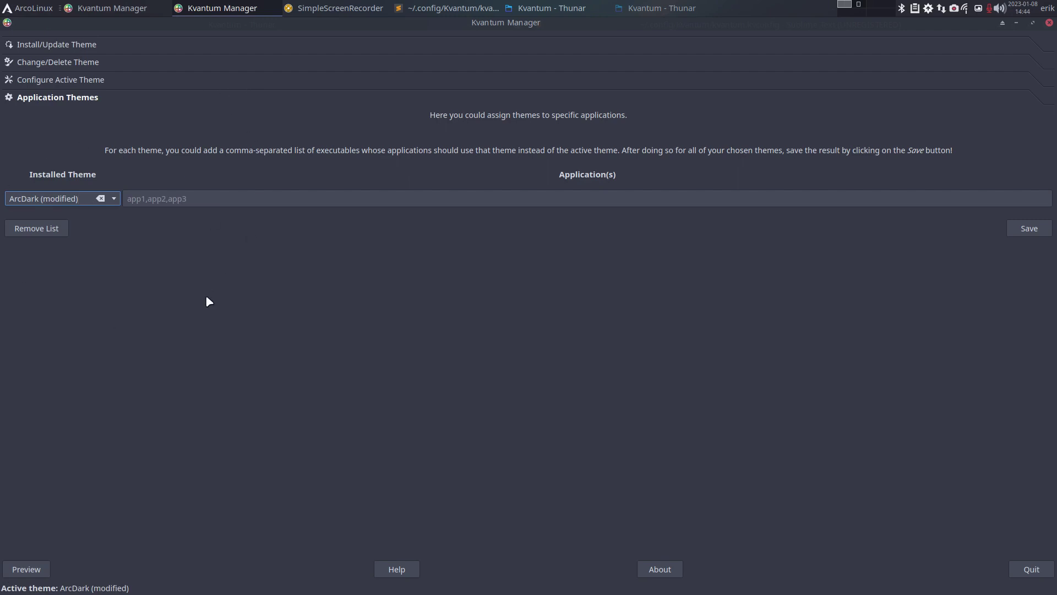
Step: Pick KvGnomeDark (modified) from the installed themes and apply it
click(71, 83)
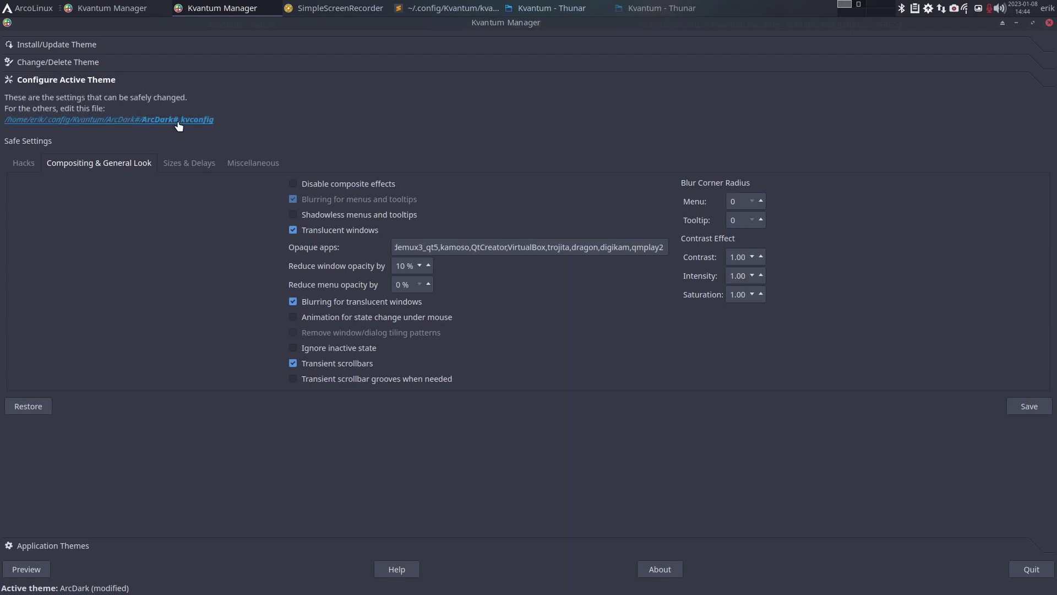
click(74, 62)
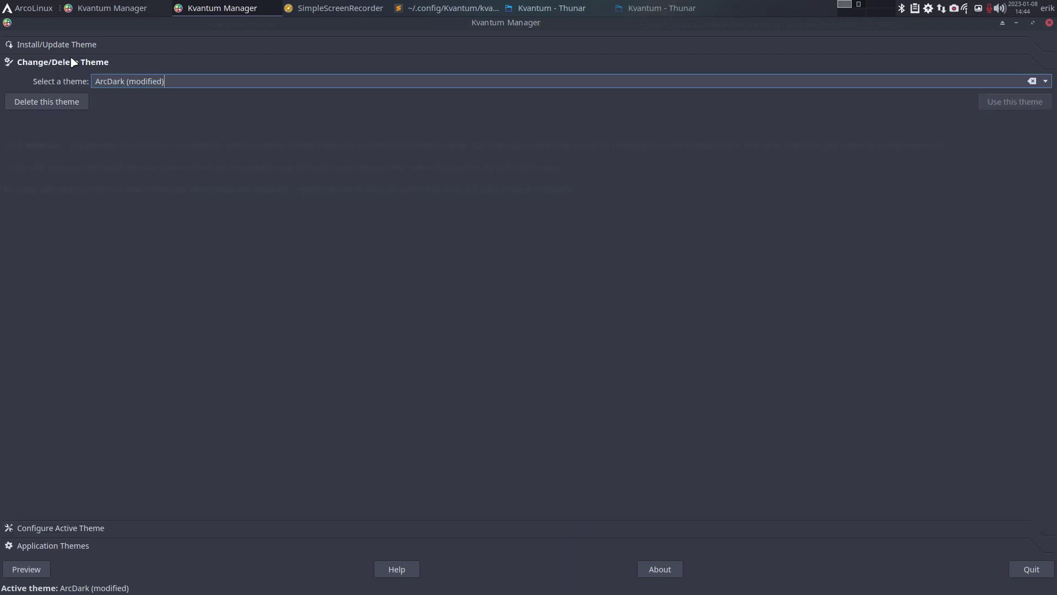
click(1045, 81)
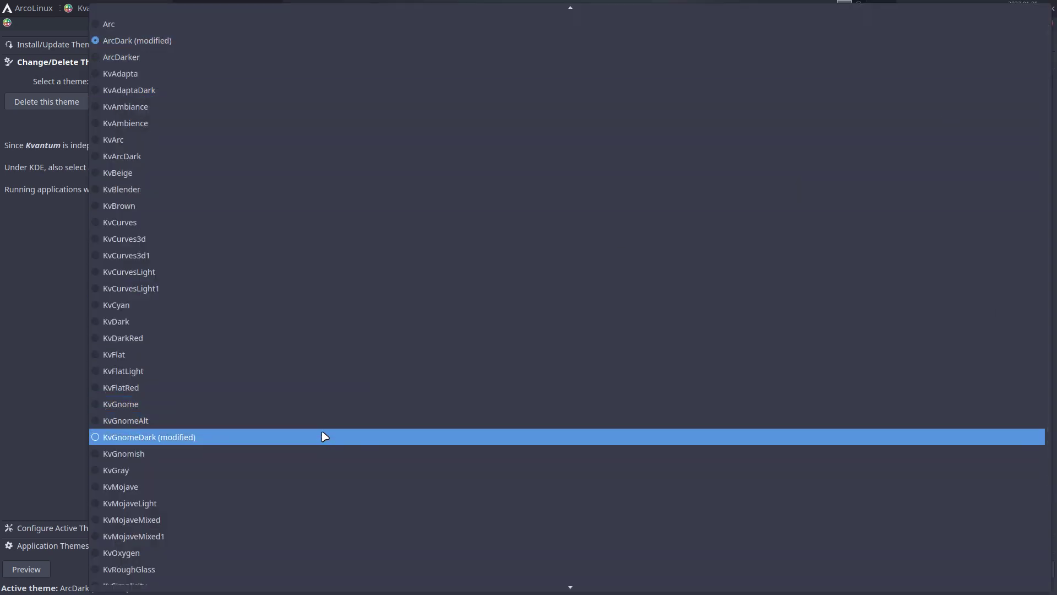
click(324, 436)
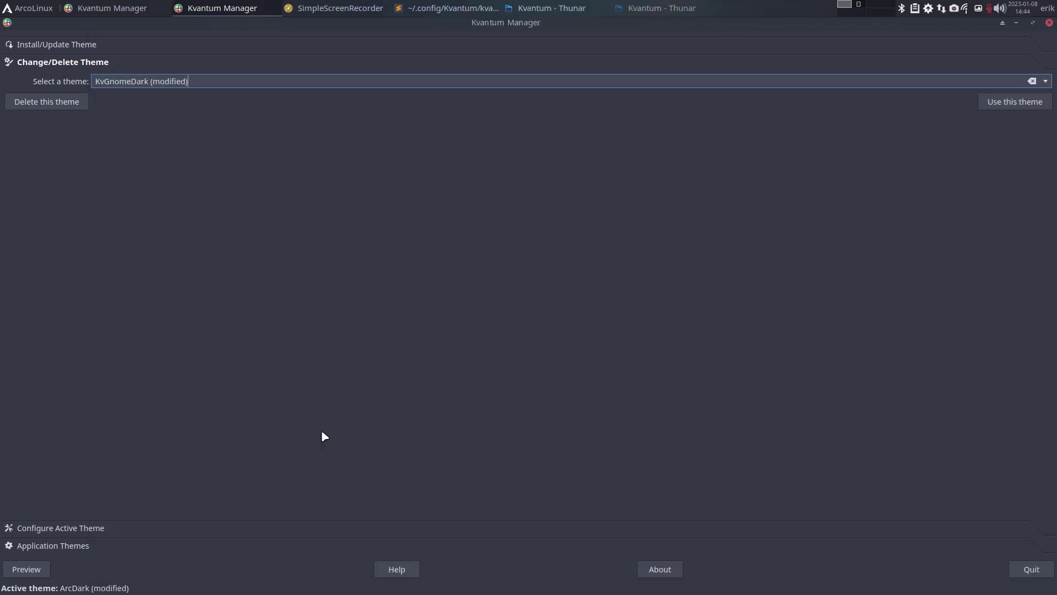
click(1013, 101)
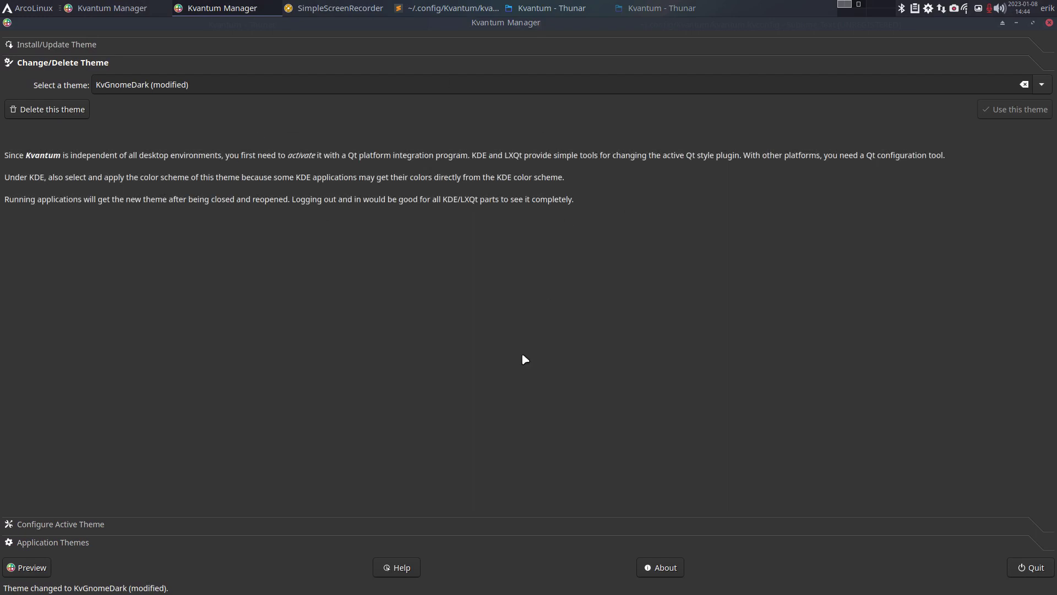
Step: Review KvGnomeDark's Hacks tab and its opaque apps list starting kaffeine, kmplayer, subtitlecomposer
click(65, 529)
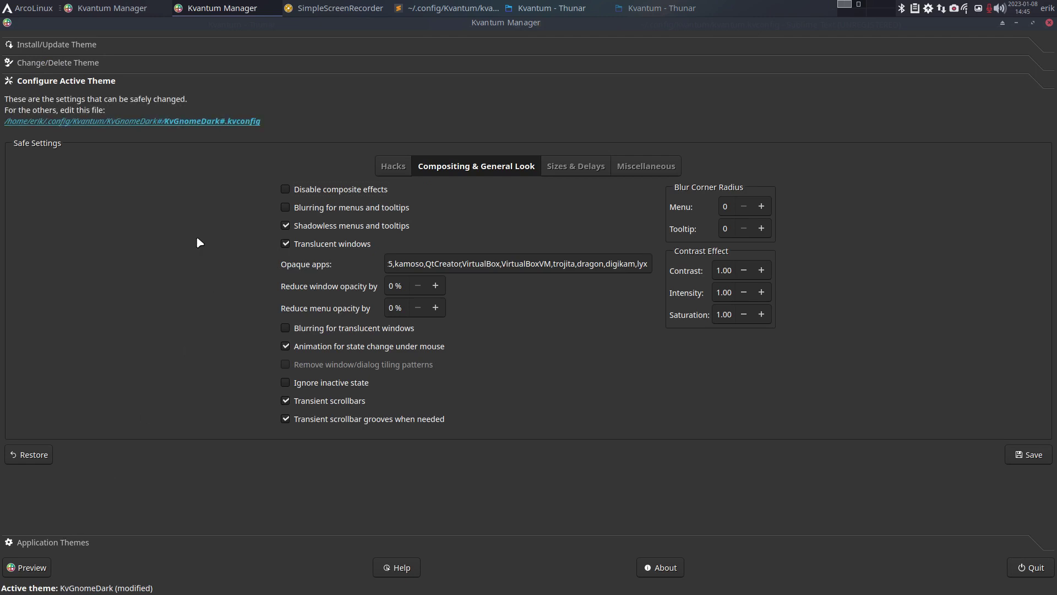
click(396, 168)
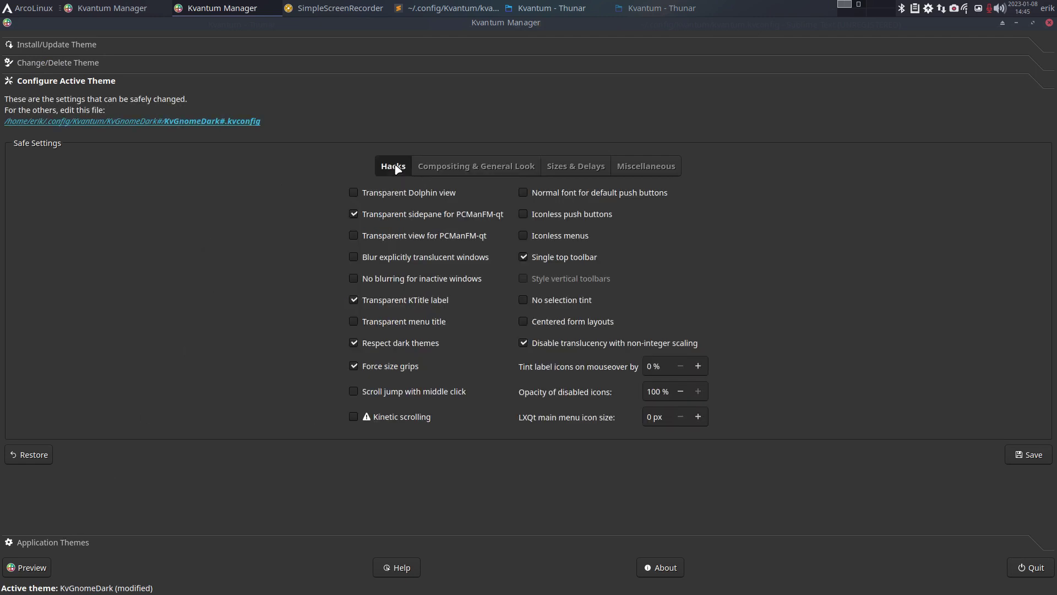
click(467, 172)
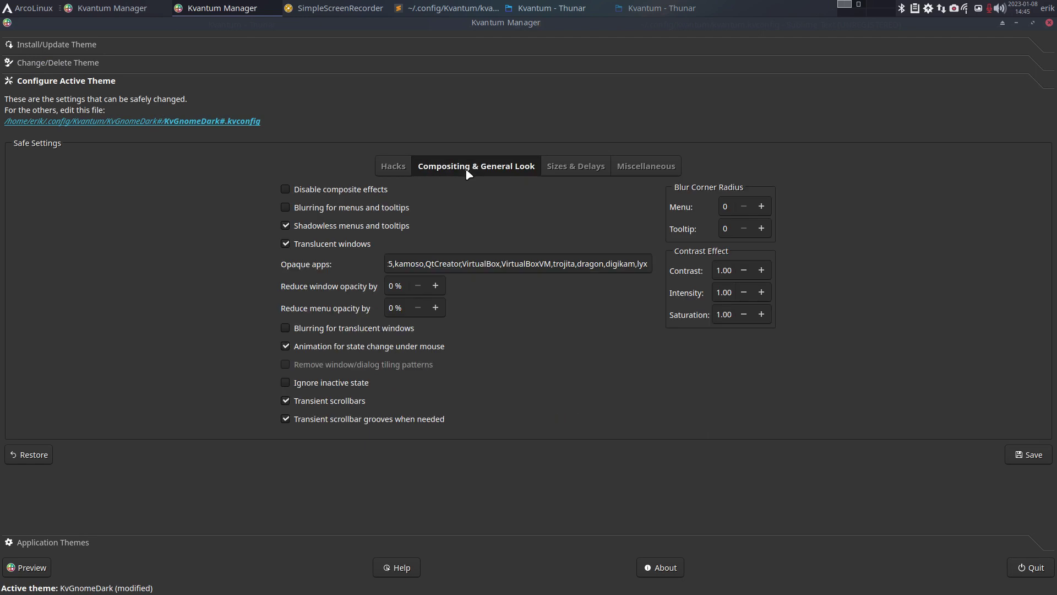
click(425, 264)
key(shift+End)
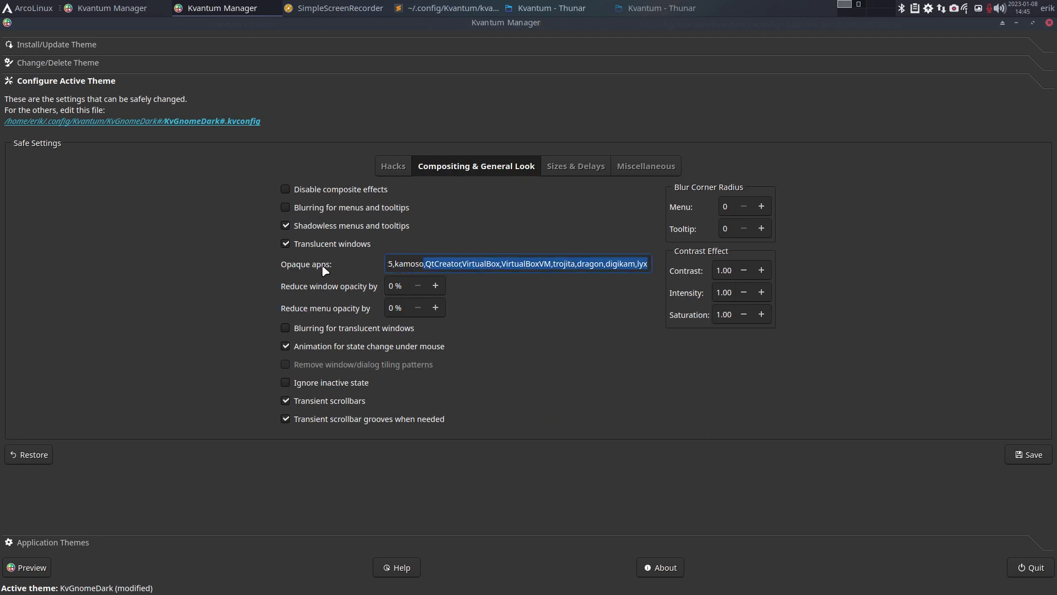
drag(391, 265, 362, 273)
click(393, 264)
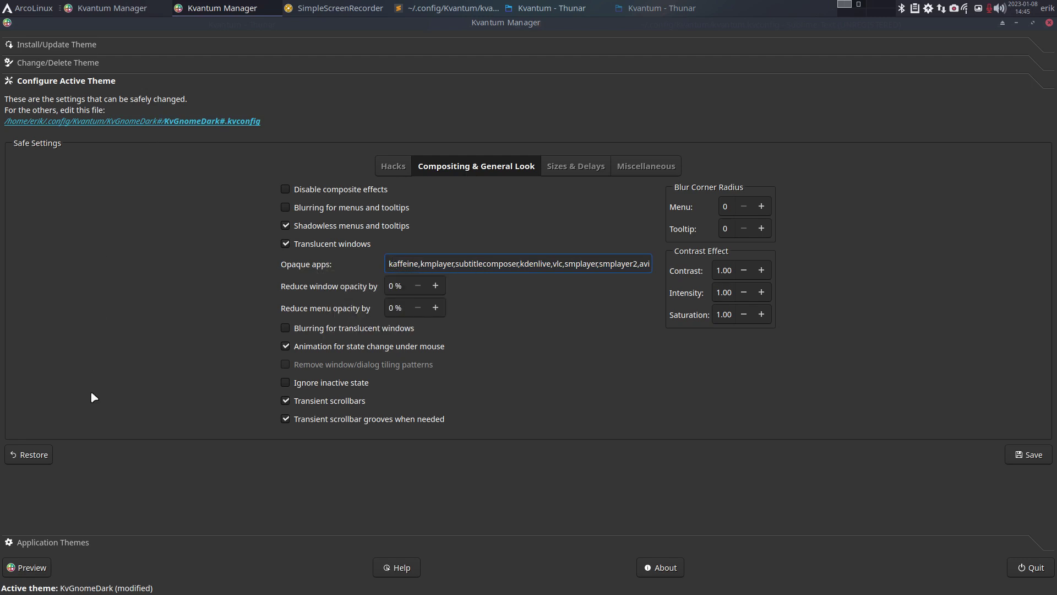
Step: Under Application Themes, choose KvGnomeDark (modified) for its applications and save the assignments
click(58, 542)
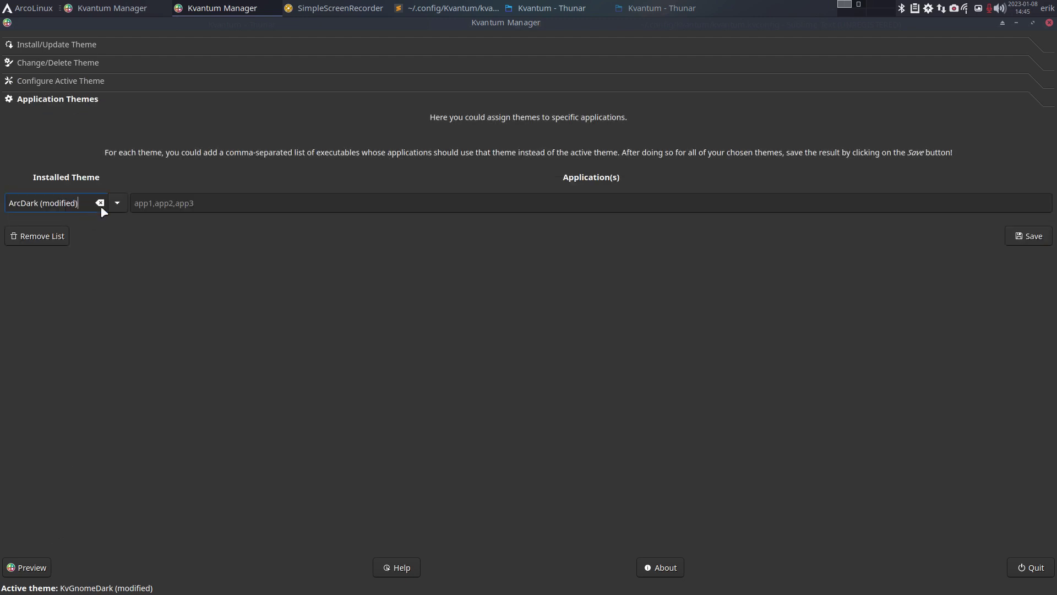
click(117, 205)
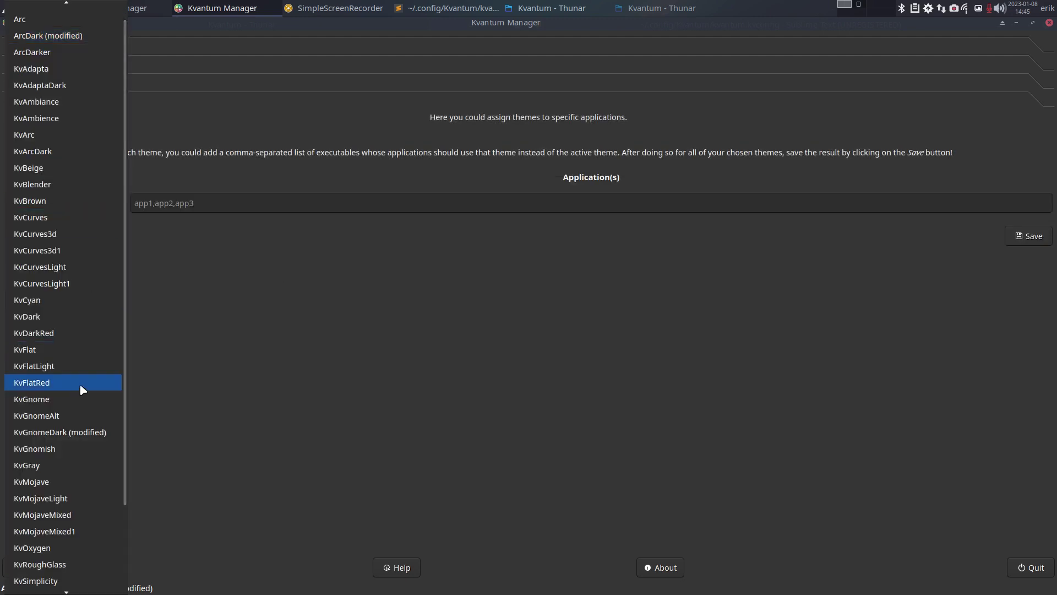
click(87, 432)
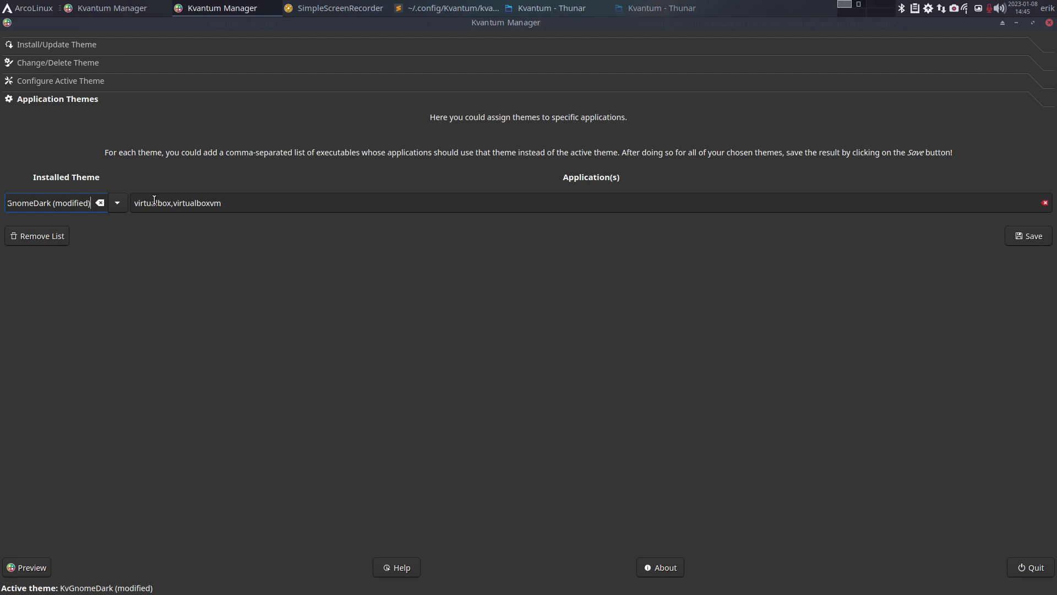
click(230, 202)
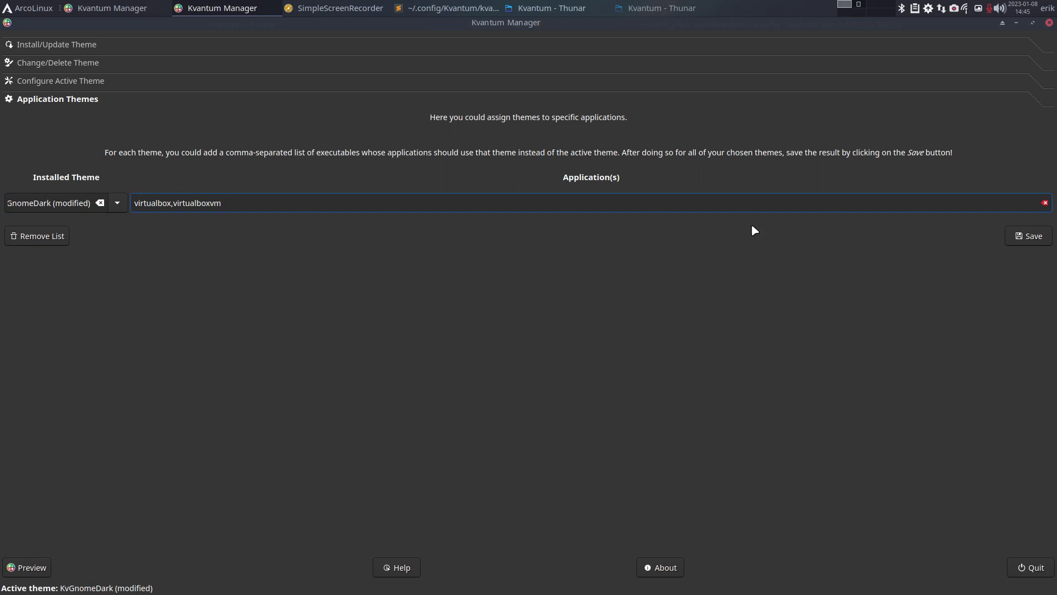
click(1010, 234)
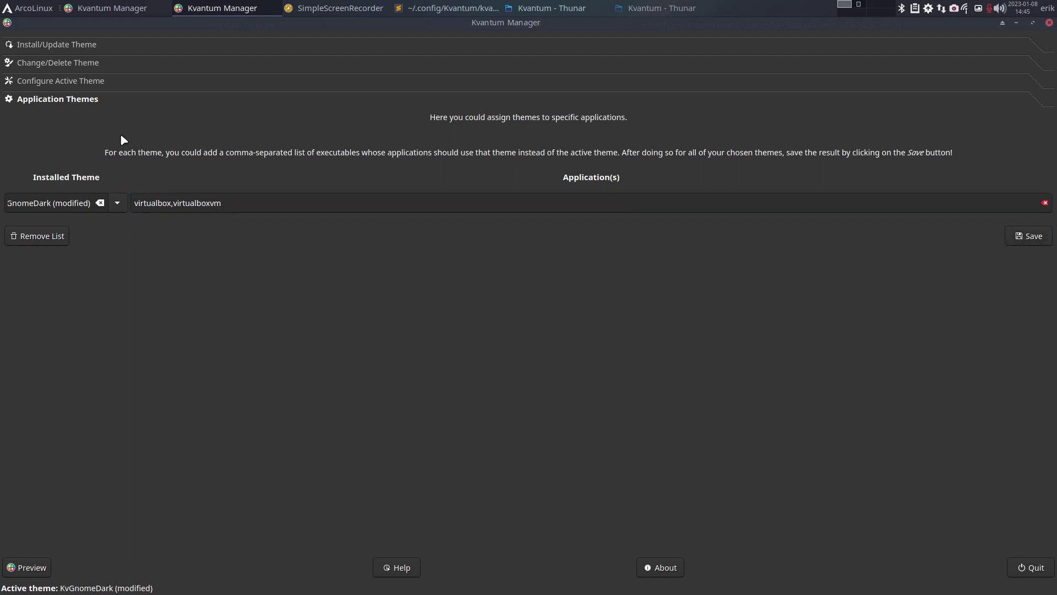
click(34, 82)
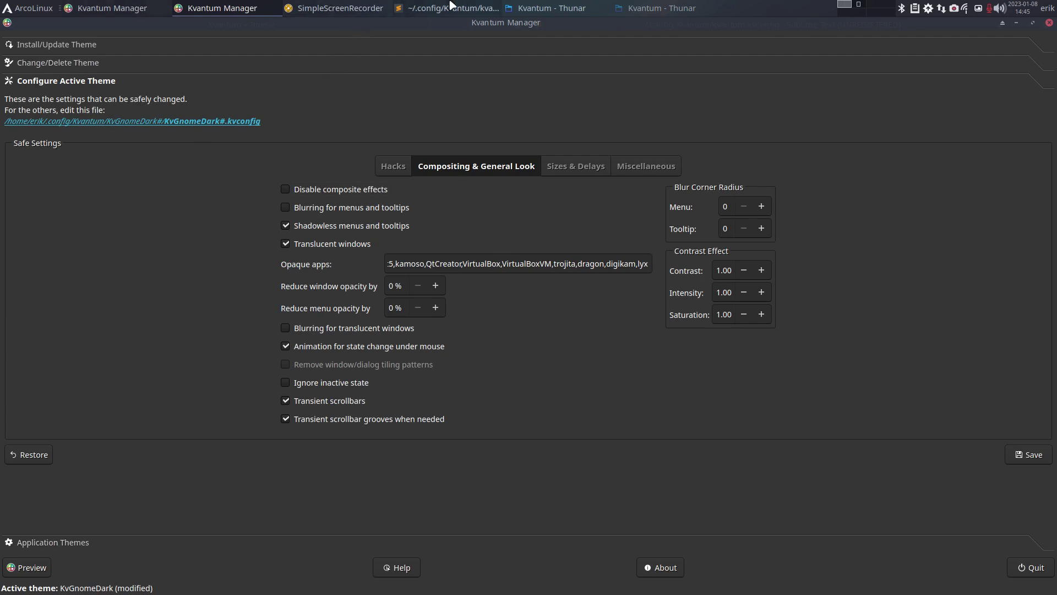
Step: In Thunar's ~/.config/Kvantum, select the ArcDark# and KvGnomeDark# theme folders
click(549, 10)
click(205, 99)
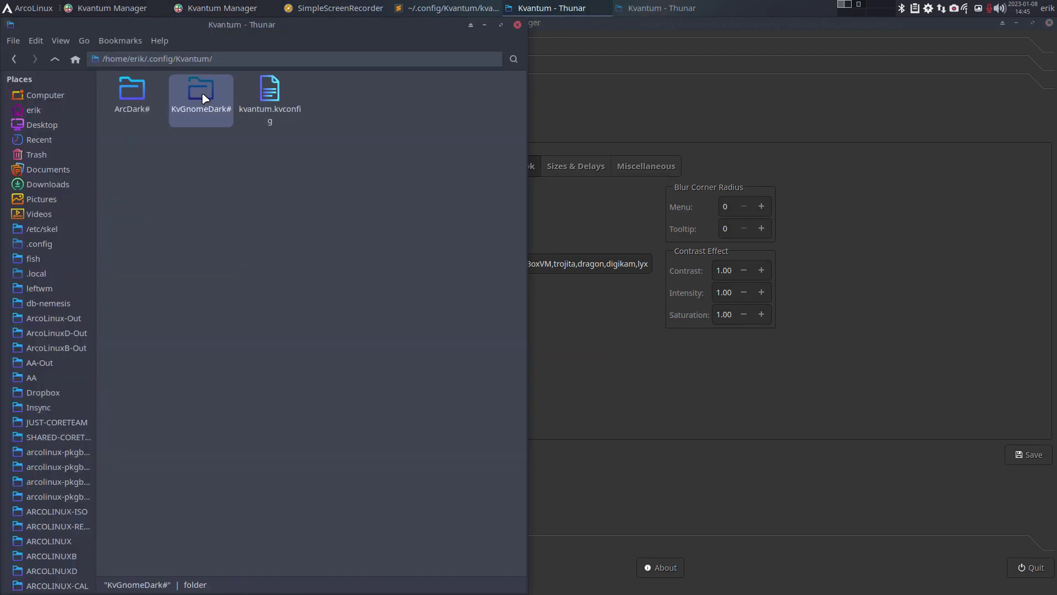
click(135, 100)
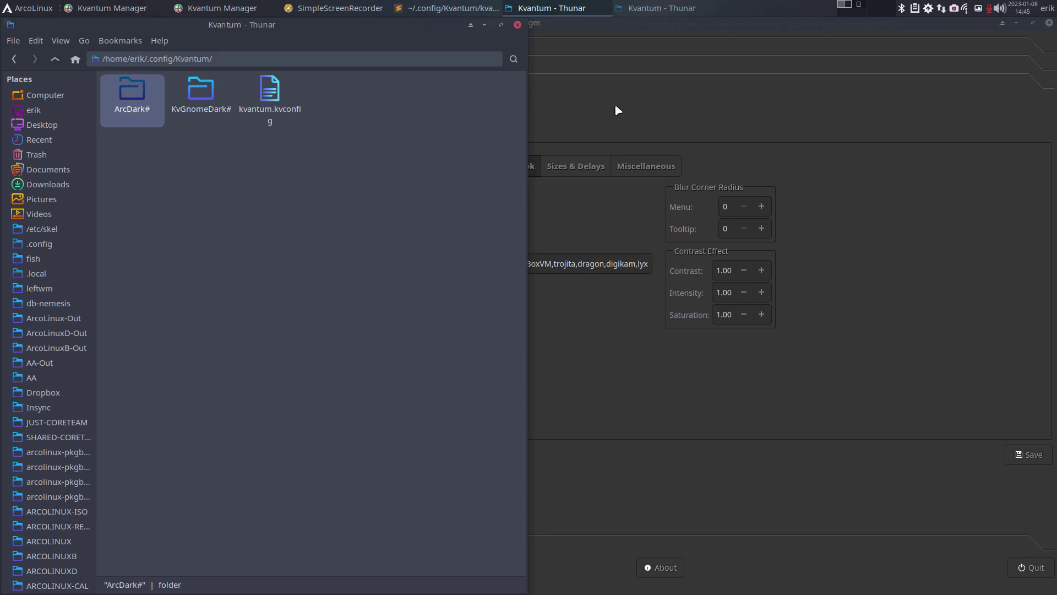
click(202, 94)
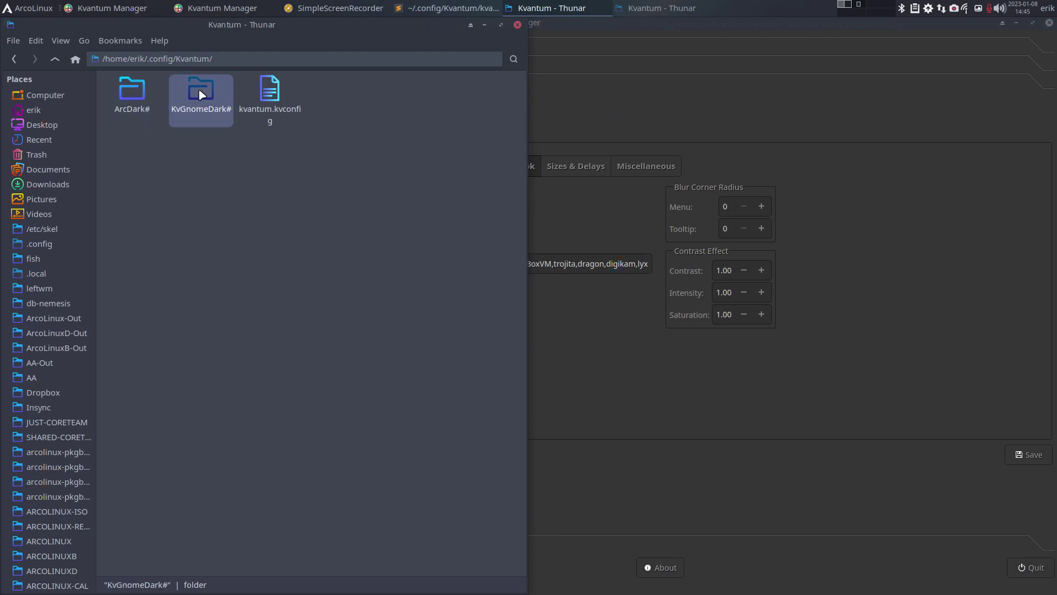
Step: Open KvGnomeDark#/KvGnomeDark#.kvconfig in Sublime Text and scroll to its [PanelButtonCommand] settings
double_click(201, 95)
double_click(133, 99)
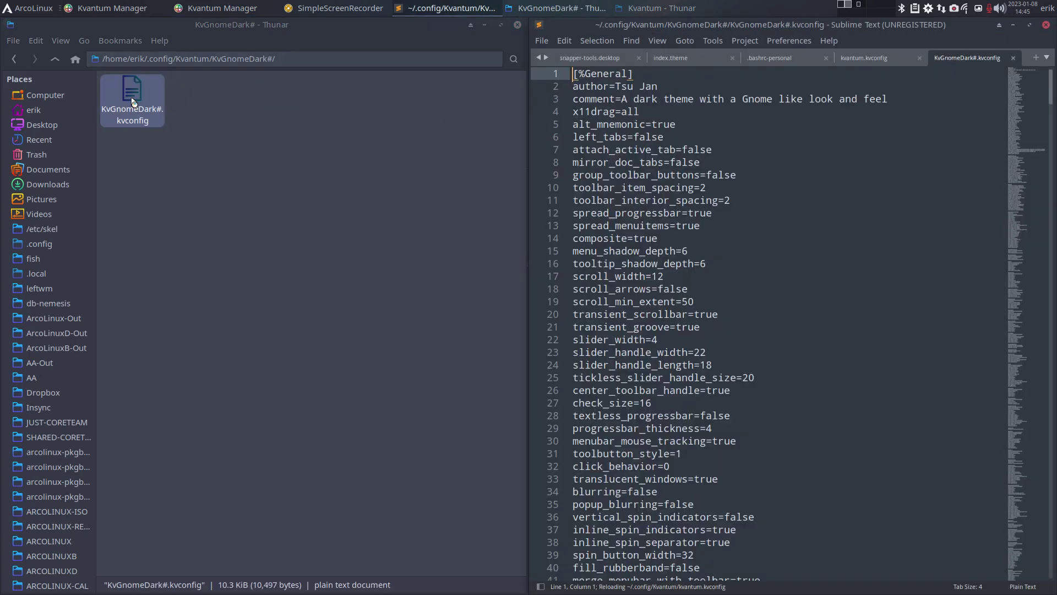
scroll(679, 243, down, 20)
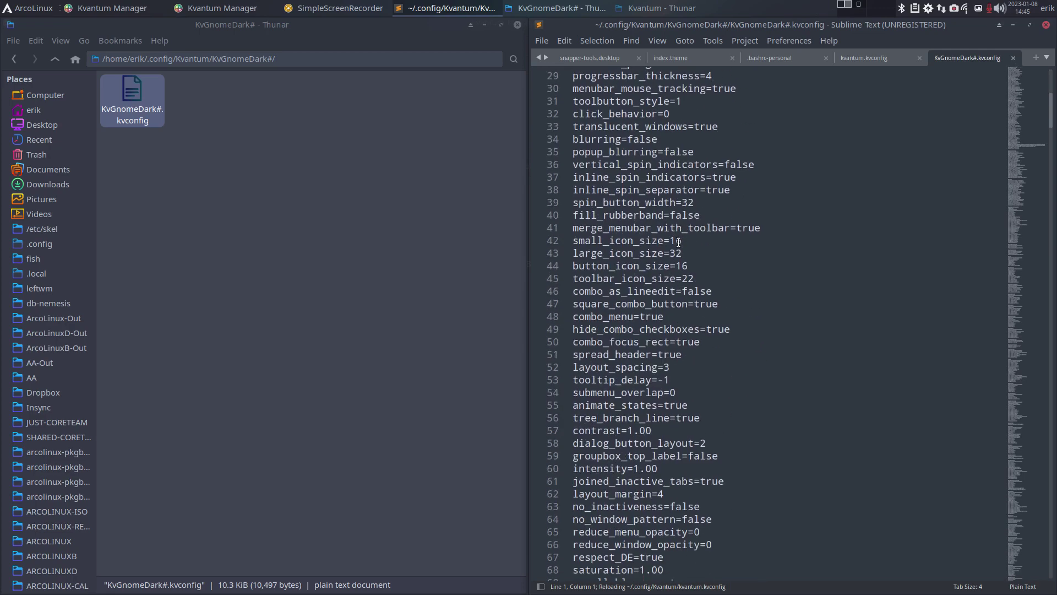
scroll(678, 243, down, 11)
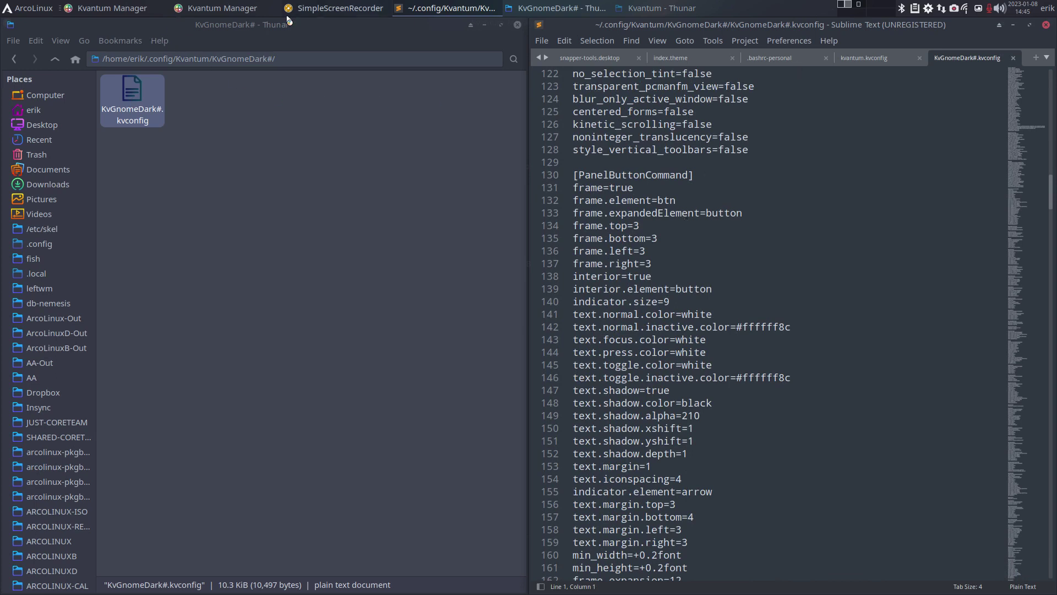
Step: Close the extra Kvantum Manager window
click(237, 9)
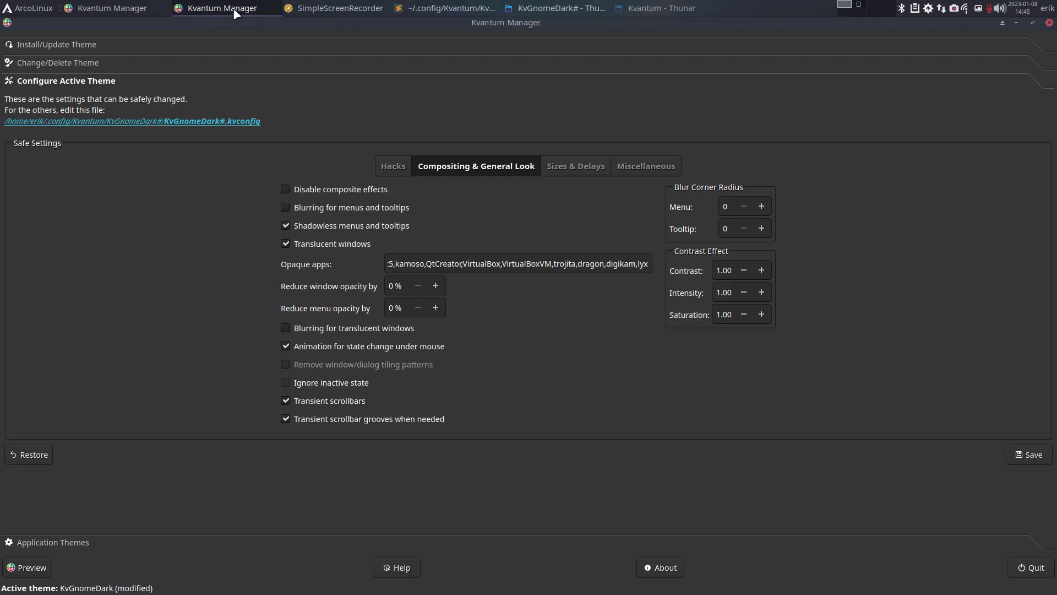
click(162, 7)
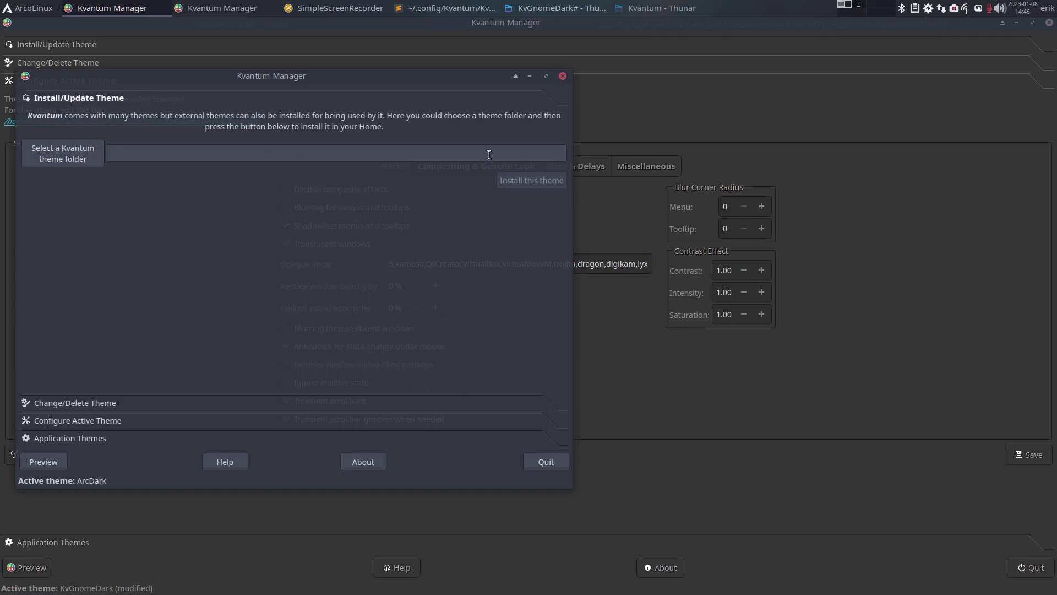
click(560, 78)
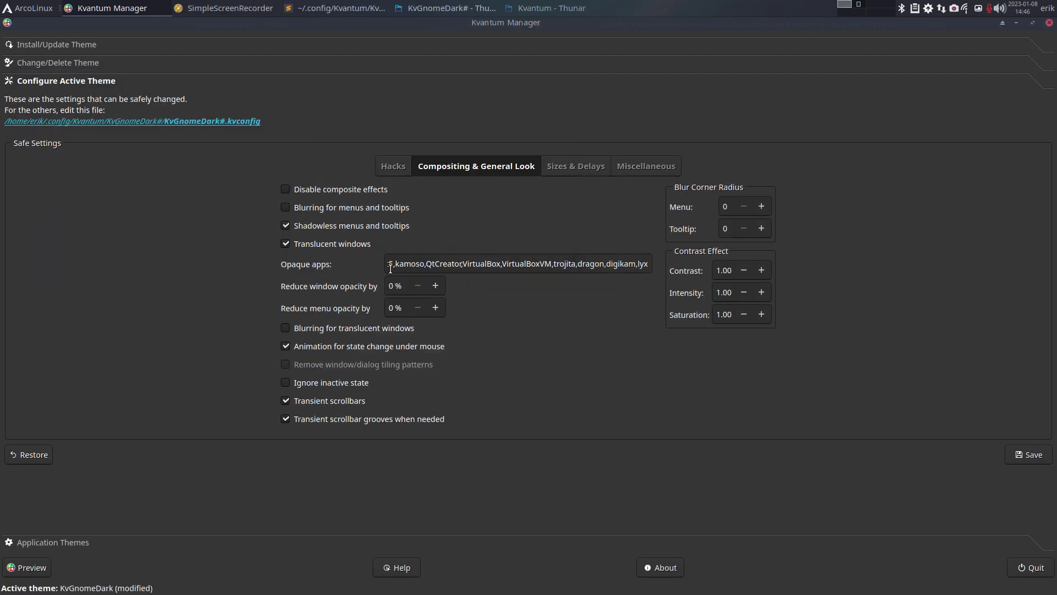
Step: Enable Disable composite effects for KvGnomeDark and save the configuration
mouse_move(394, 263)
mouse_down()
mouse_move(359, 263)
mouse_move(390, 267)
mouse_up()
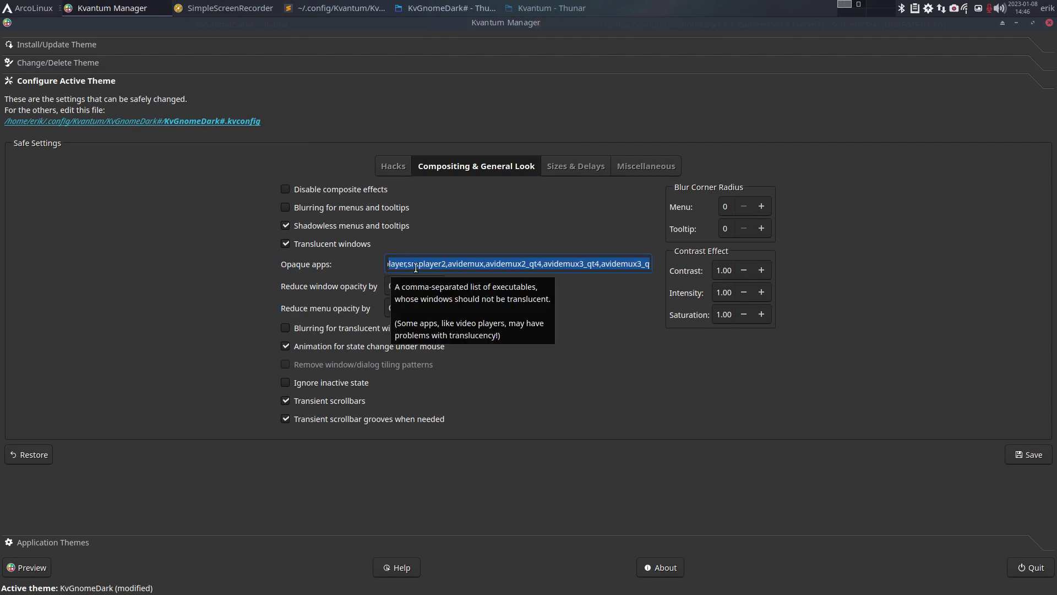
click(312, 190)
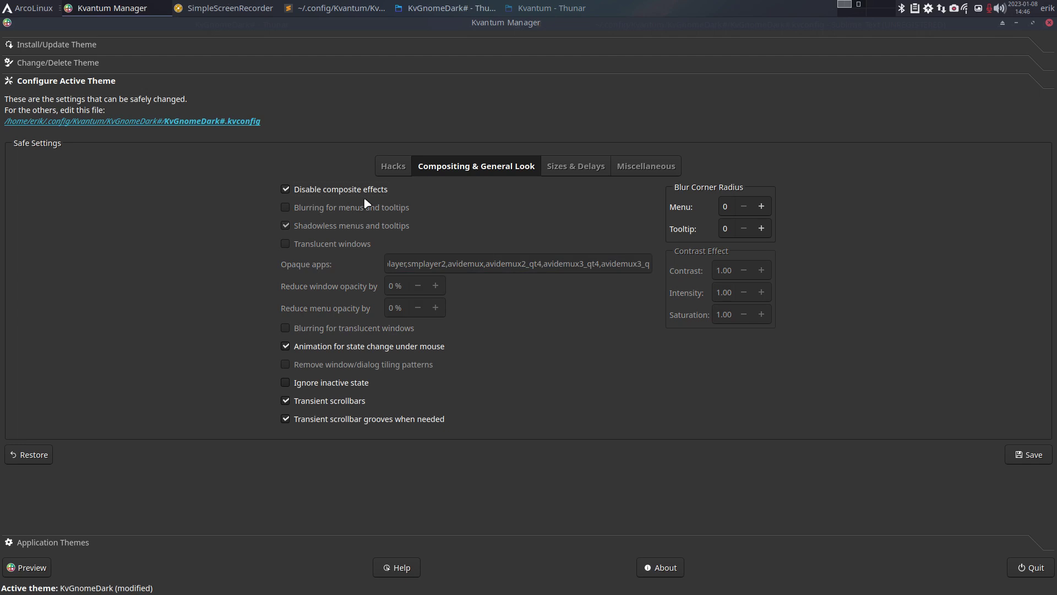
click(1020, 458)
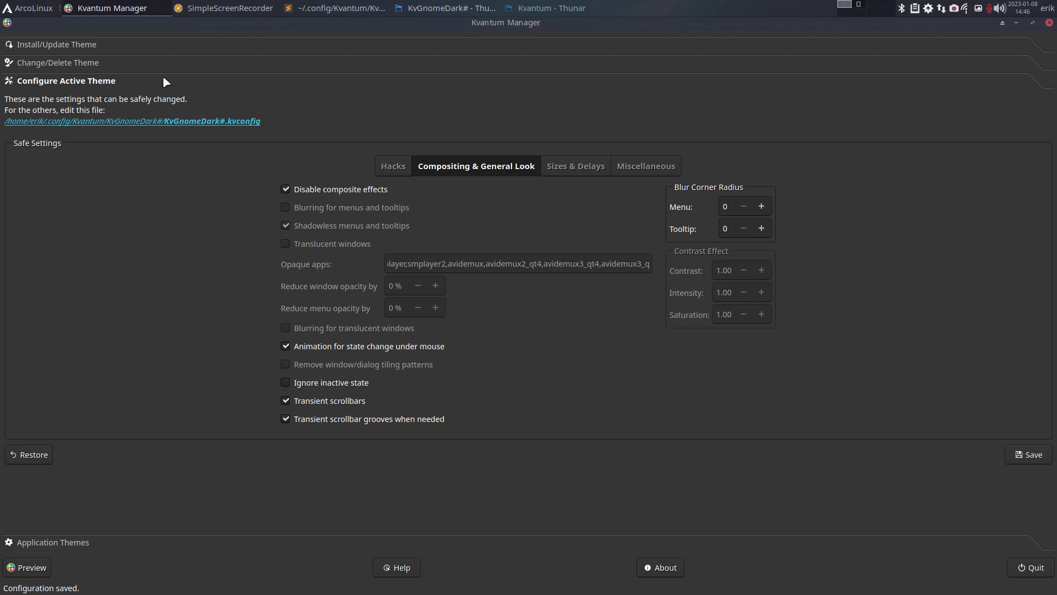
Step: Search KvGnomeDark#.kvconfig in Sublime Text for 'compost' and check the composite value on line 14
click(343, 9)
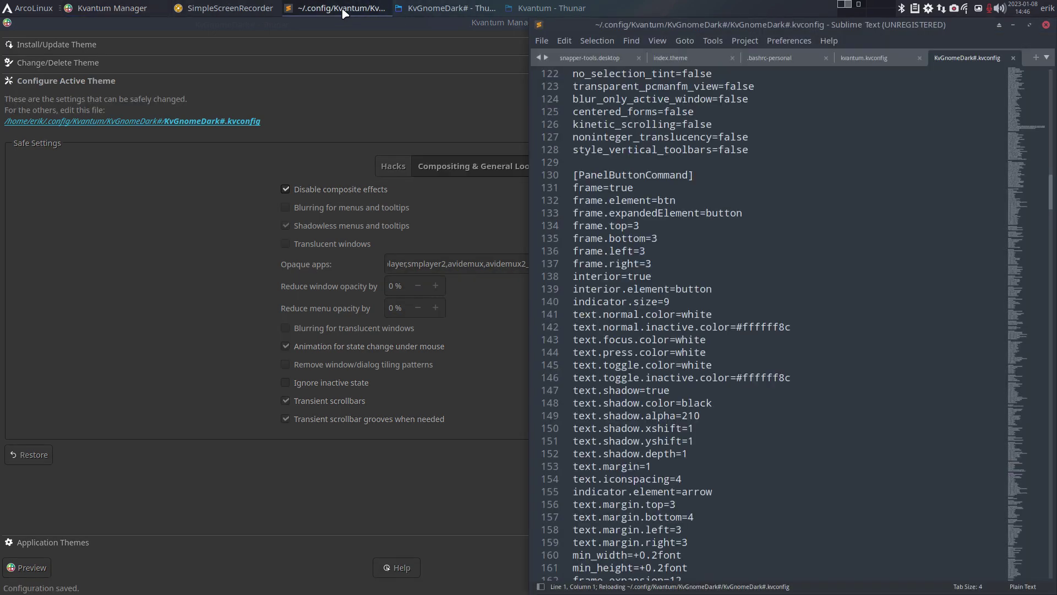
click(720, 263)
key(ctrl+f)
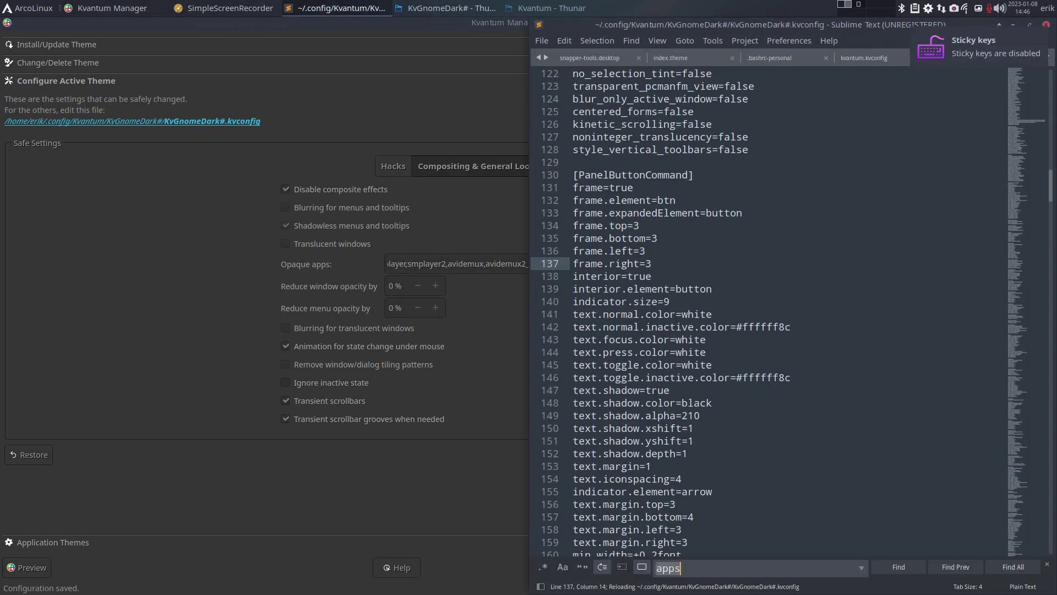
text(compost)
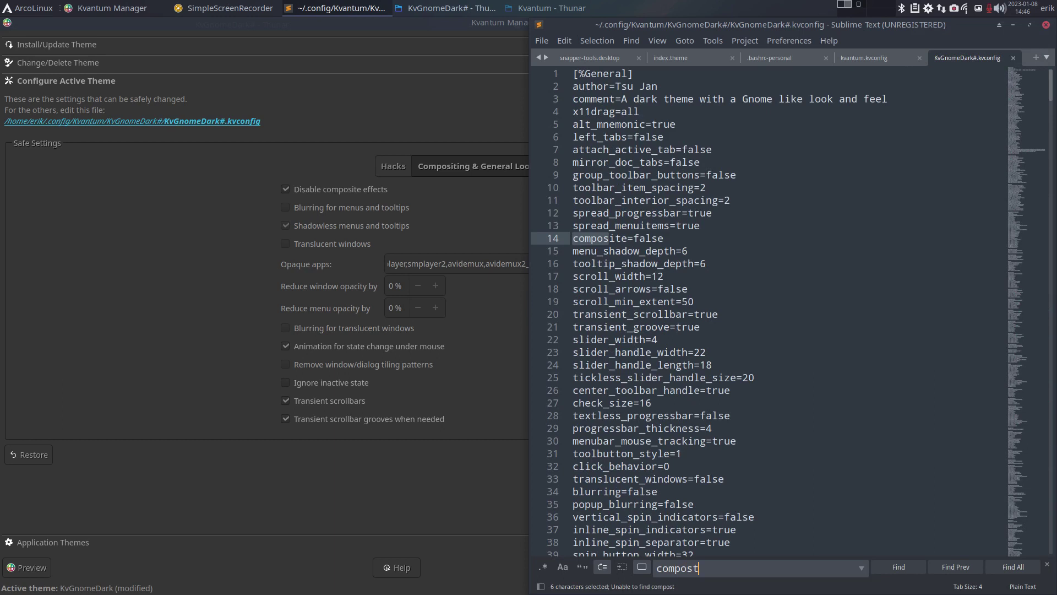
double_click(648, 239)
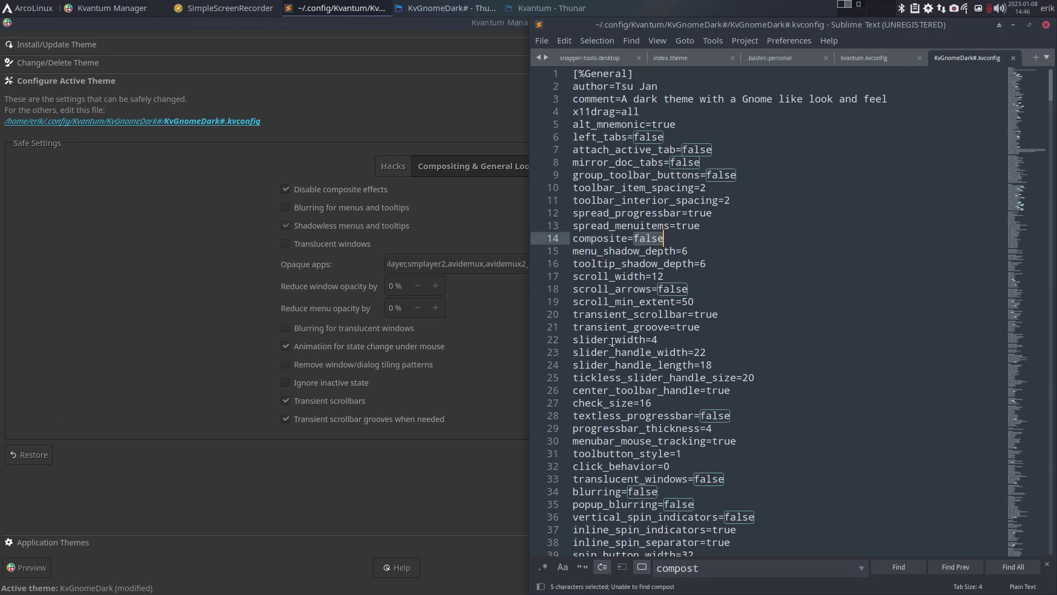
Step: Save the re-enabled composite effects in Kvantum, confirm line 14 reads composite=true, and close Sublime
click(352, 144)
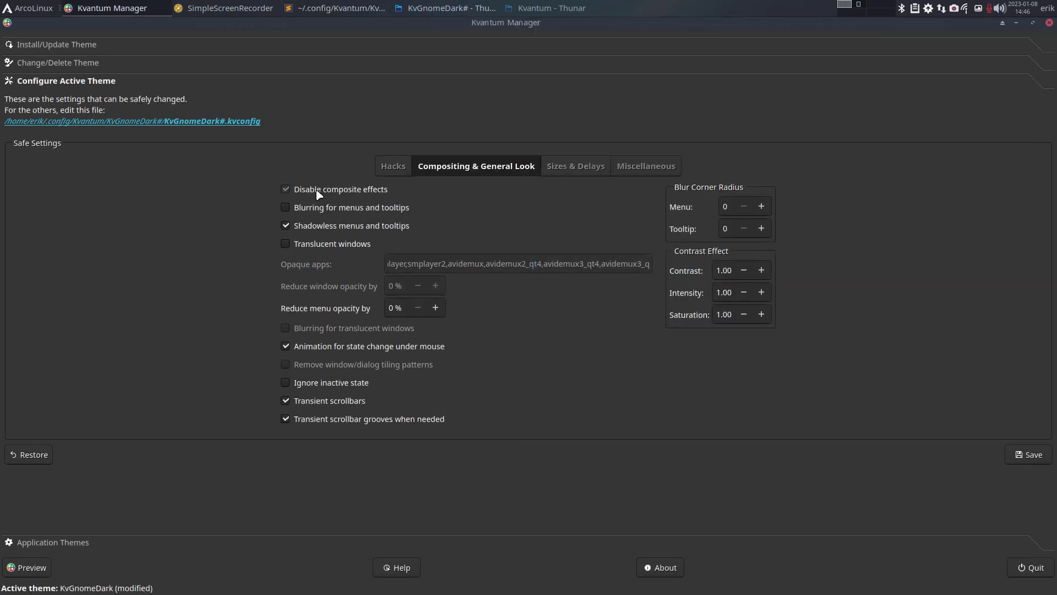
click(1029, 454)
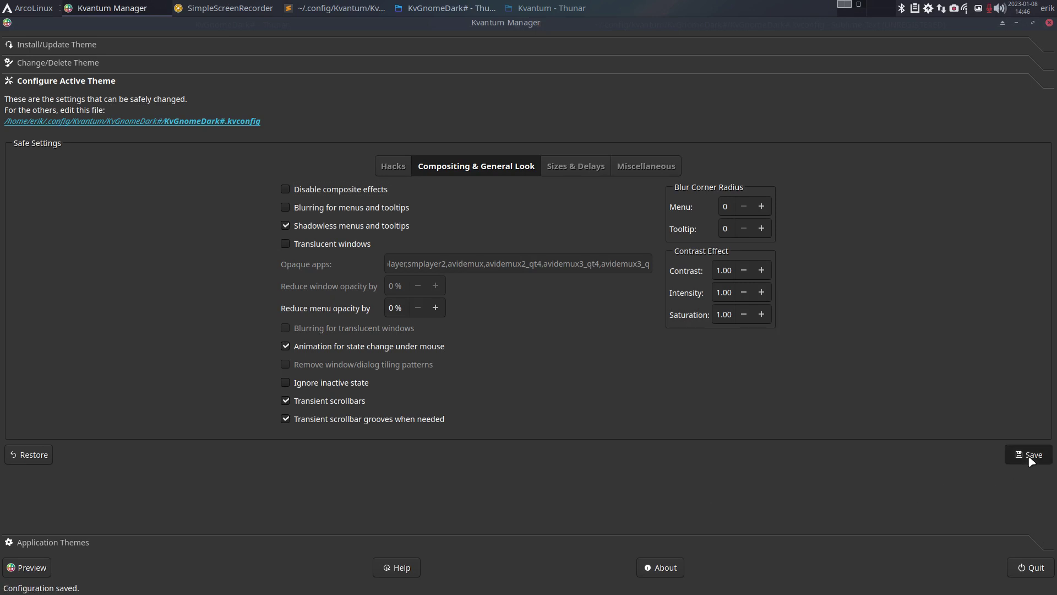
click(332, 10)
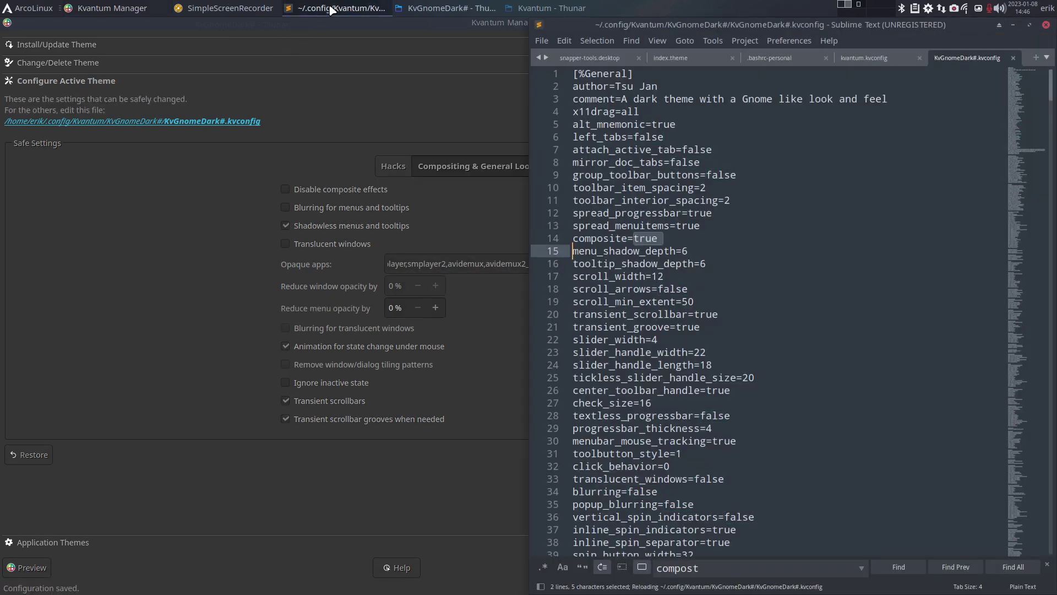
double_click(647, 239)
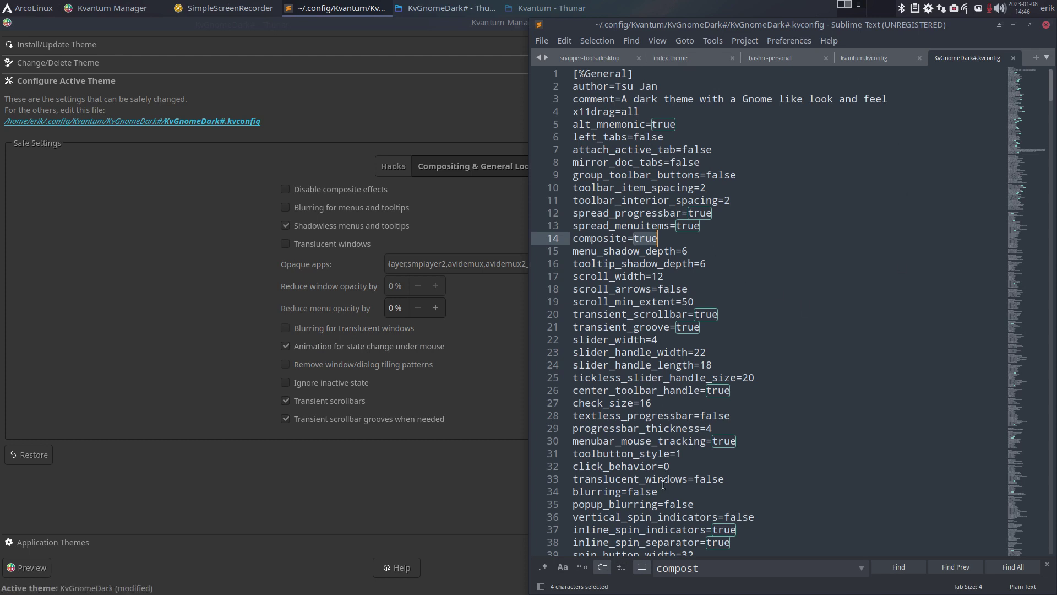
click(1046, 25)
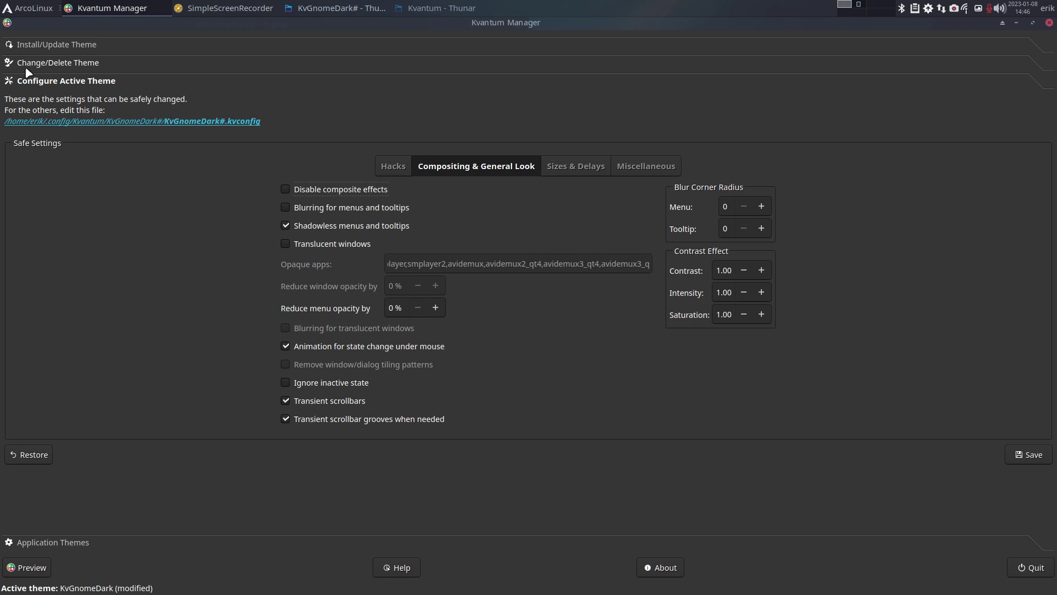
Step: Choose ArcDark (modified) under Change/Delete Theme and apply it as the active theme
click(48, 66)
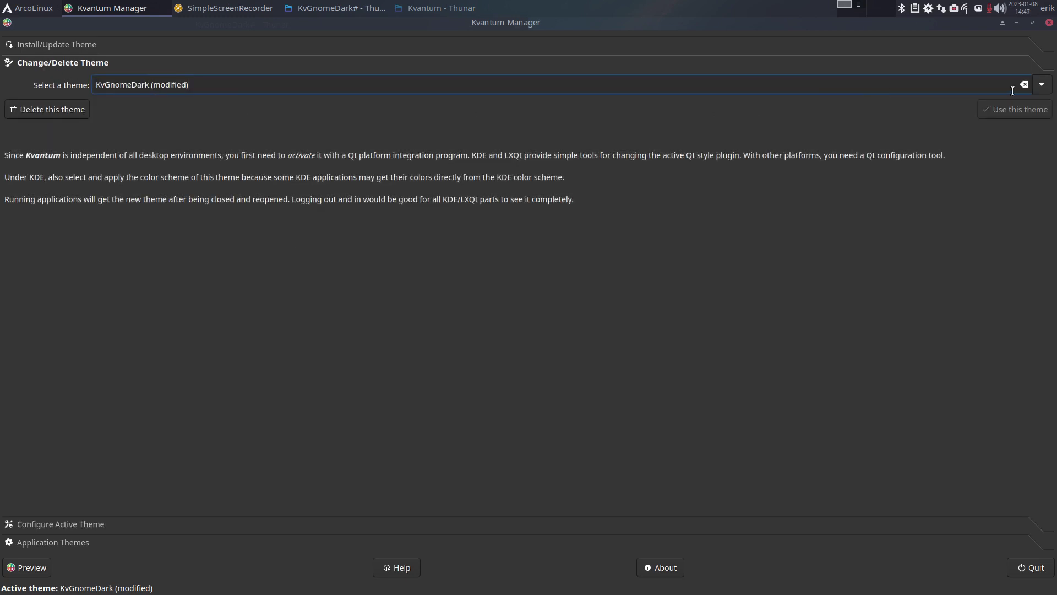
click(1041, 85)
scroll(467, 237, up, 2)
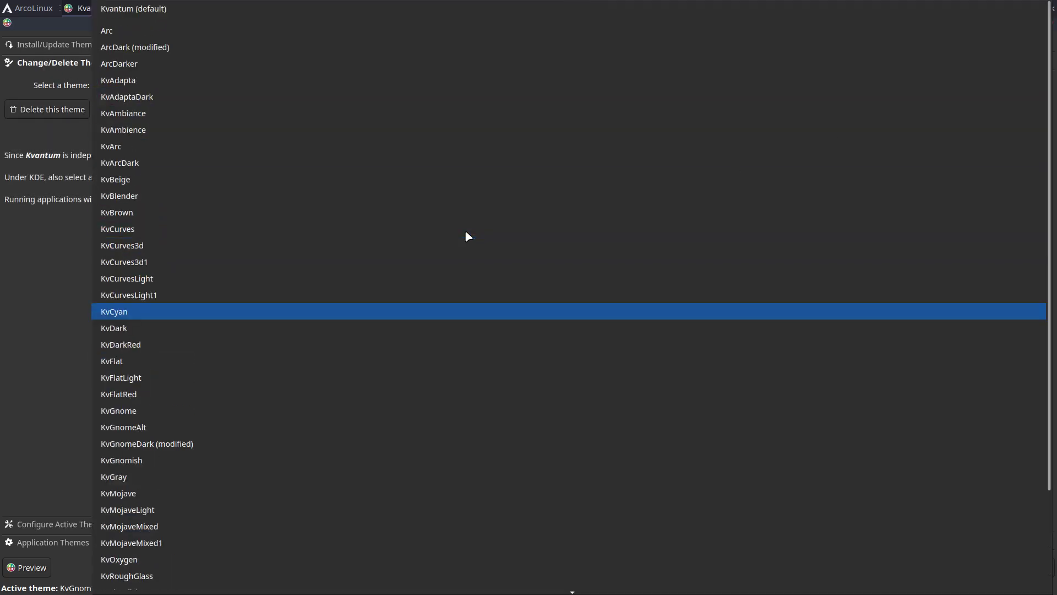
click(219, 49)
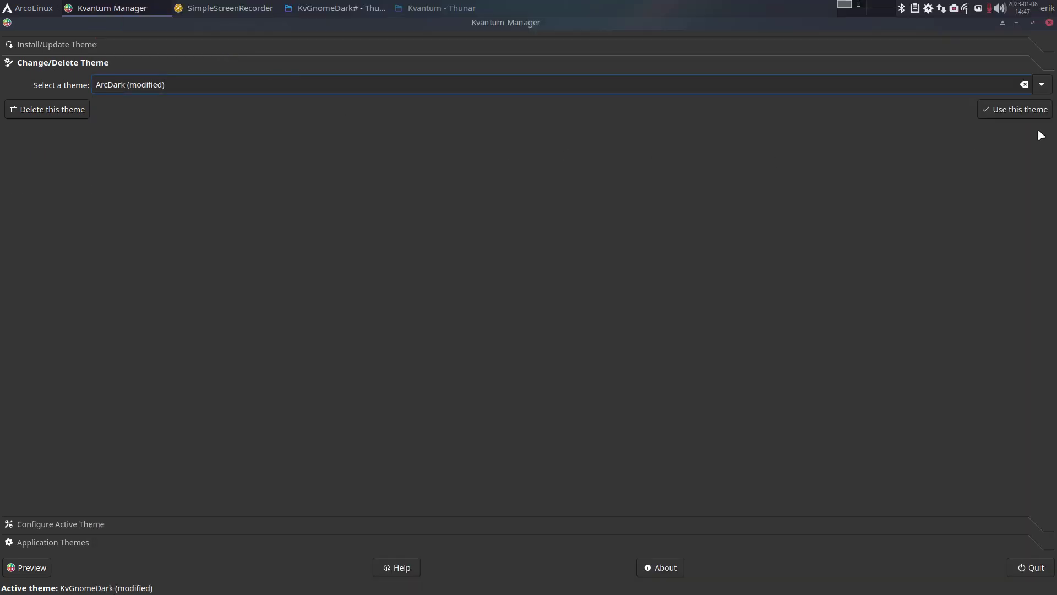
click(1013, 109)
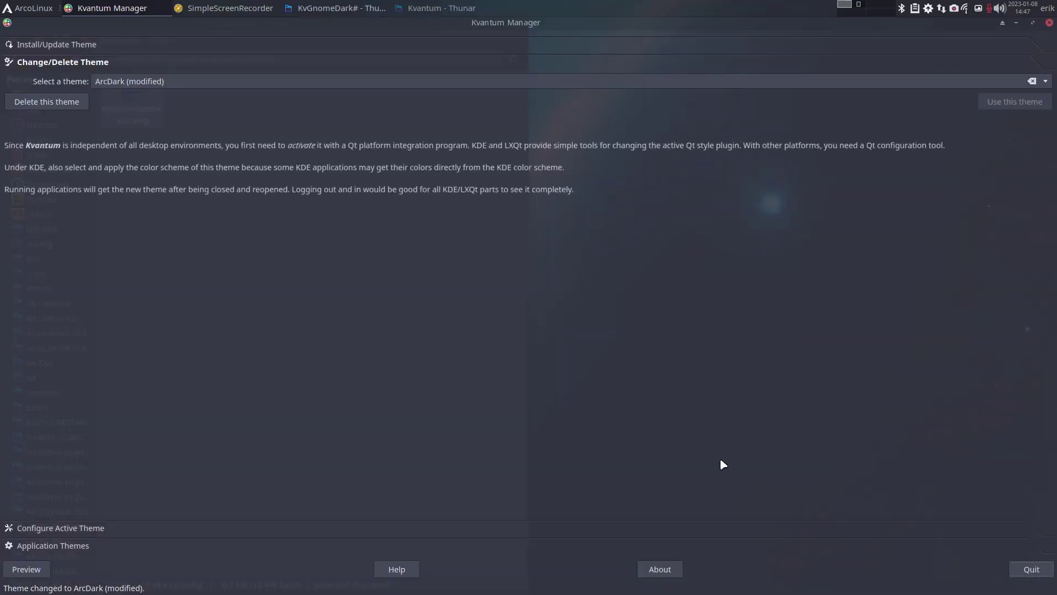
click(1032, 569)
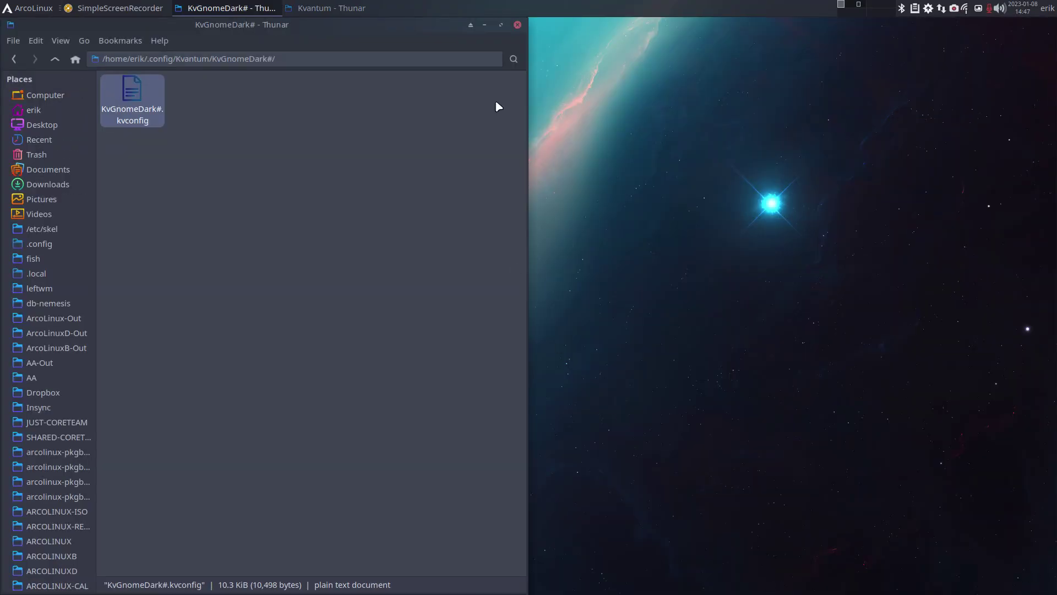